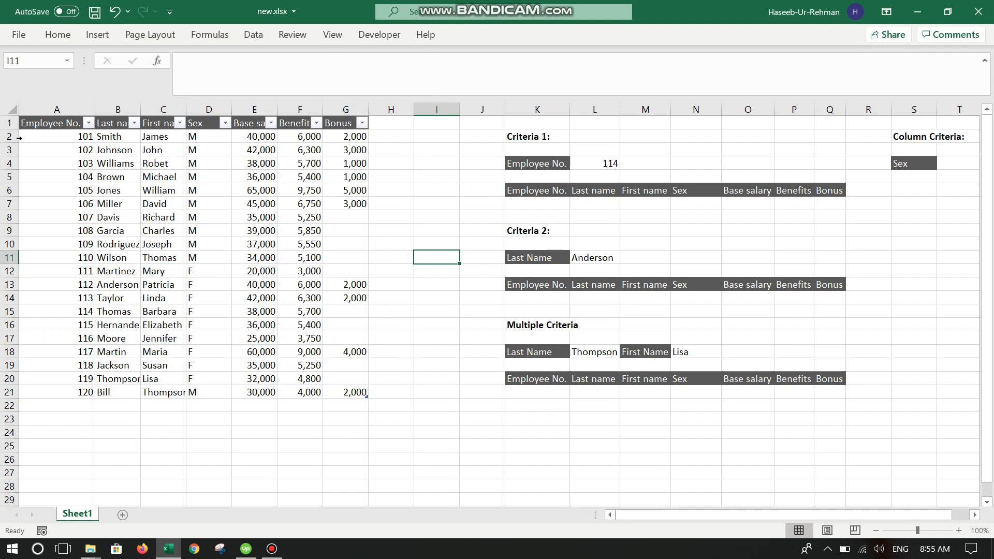
# Auto-fit the width of the Base salary column in the employee table to its contents.
pyautogui.moveTo(62, 134); pyautogui.dragTo(337, 392)
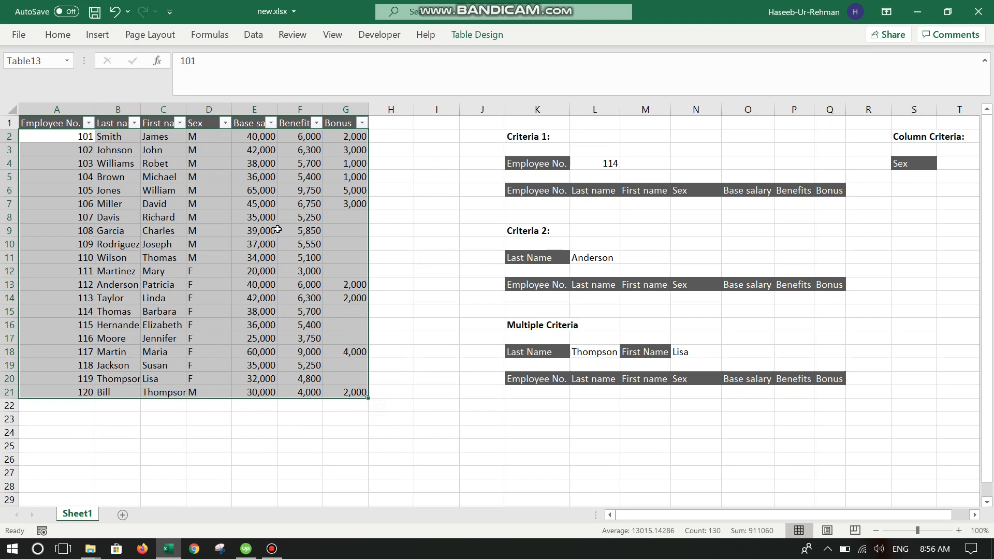
pyautogui.doubleClick(277, 109)
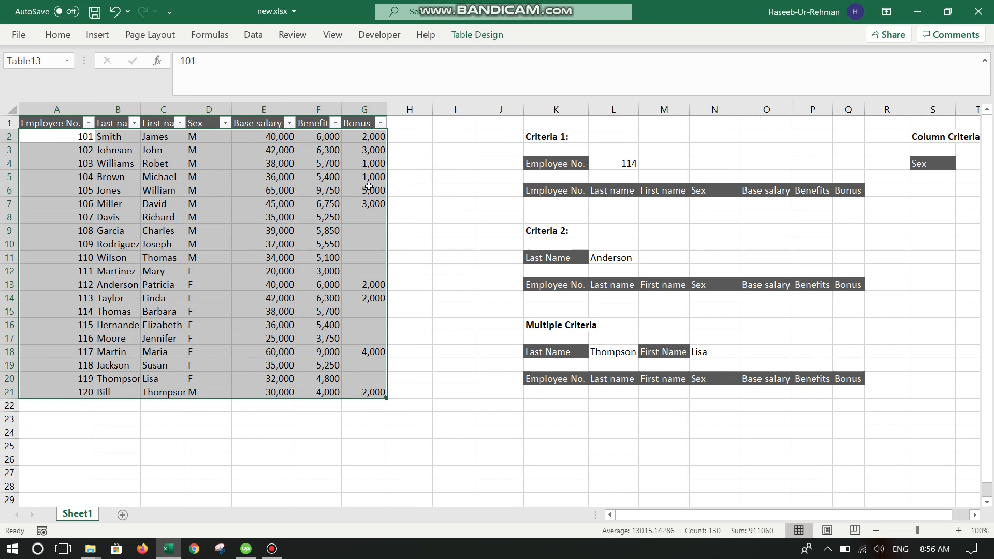
pyautogui.click(554, 202)
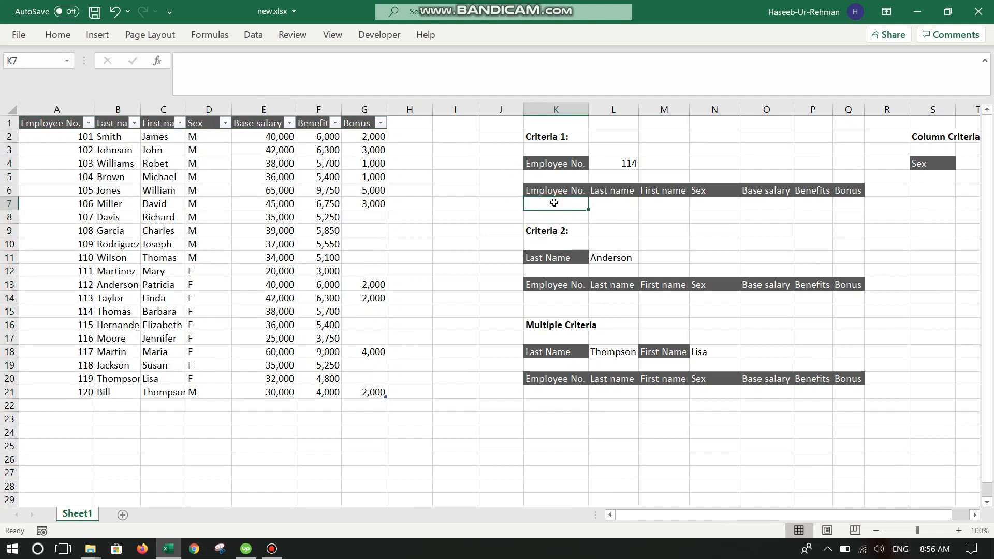
pyautogui.moveTo(72, 152); pyautogui.dragTo(326, 353)
pyautogui.click(377, 392)
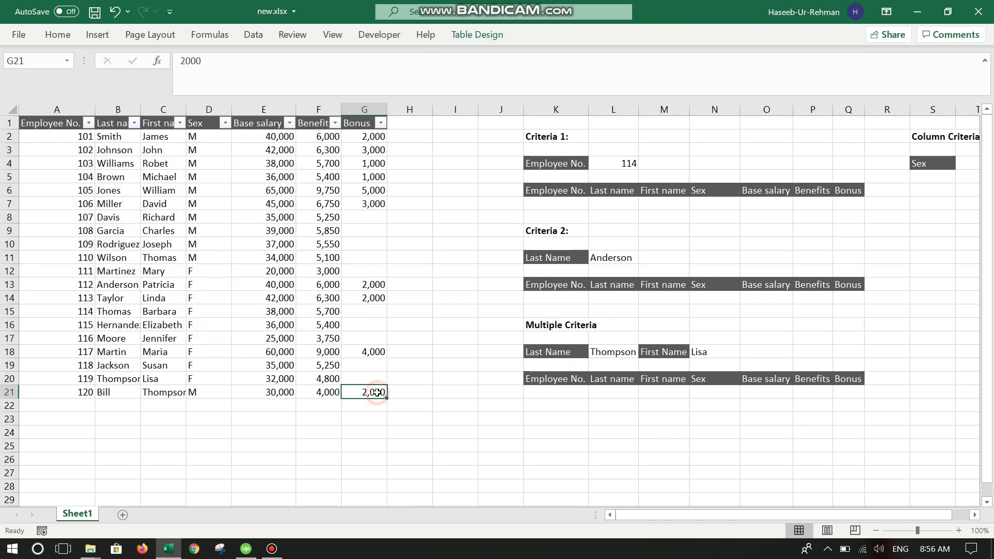
pyautogui.moveTo(563, 206); pyautogui.dragTo(840, 203)
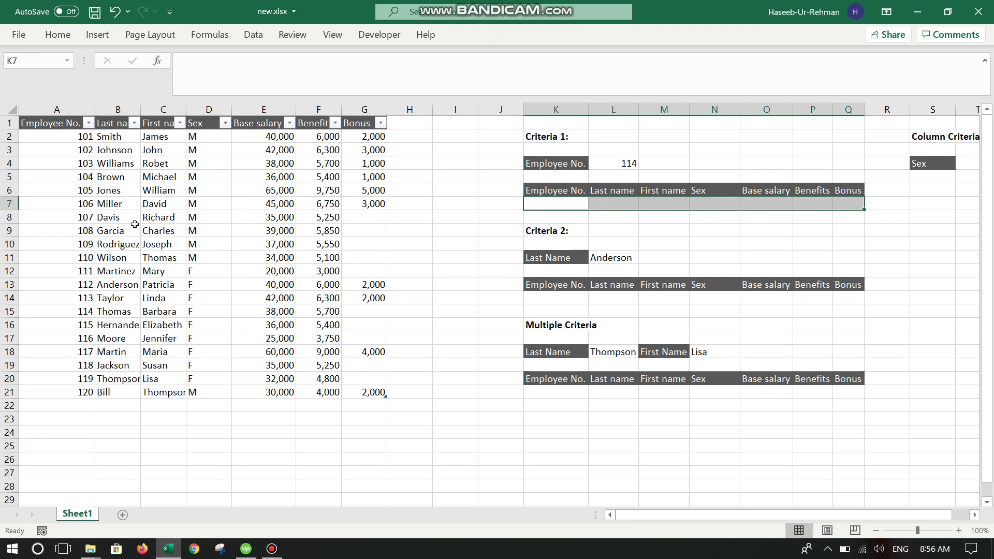
pyautogui.moveTo(72, 217); pyautogui.dragTo(386, 210)
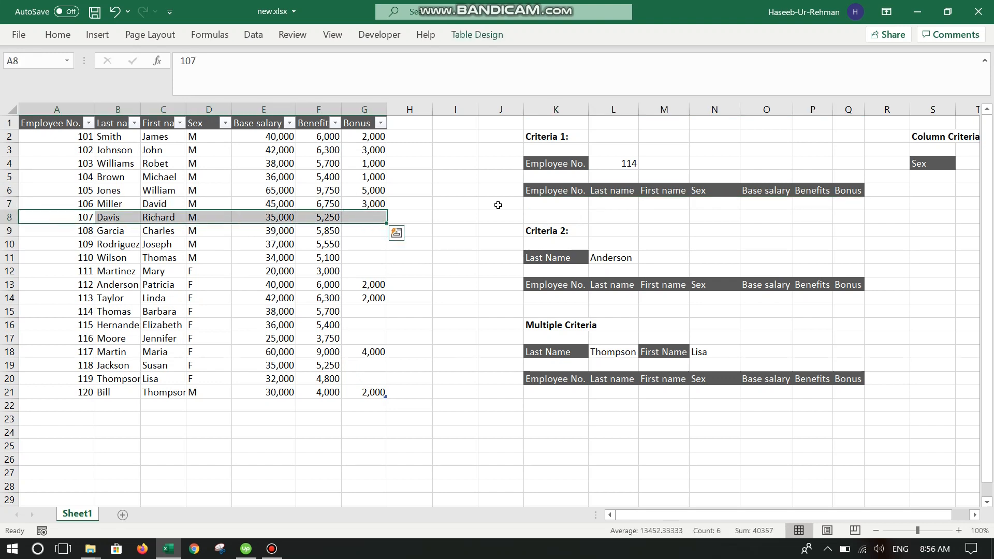
# Begin an INDEX formula in cell K7 under Criteria 1, with A2:G21 as the array.
pyautogui.click(541, 205)
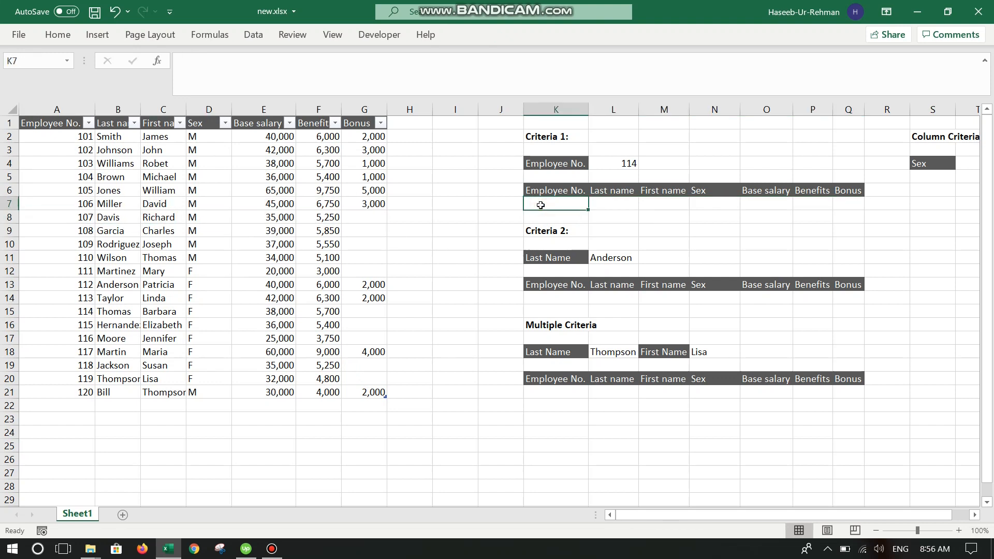
pyautogui.write('=')
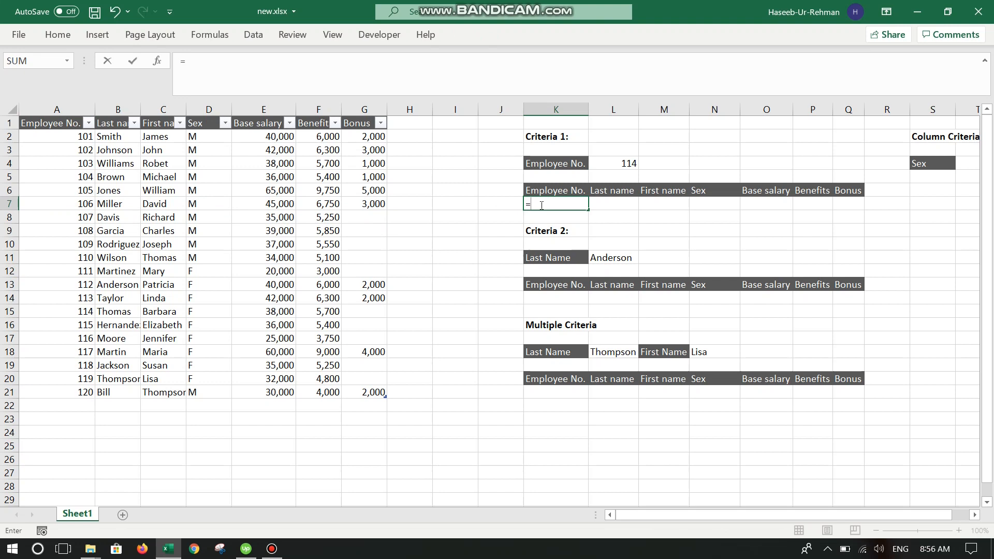
pyautogui.write('inde')
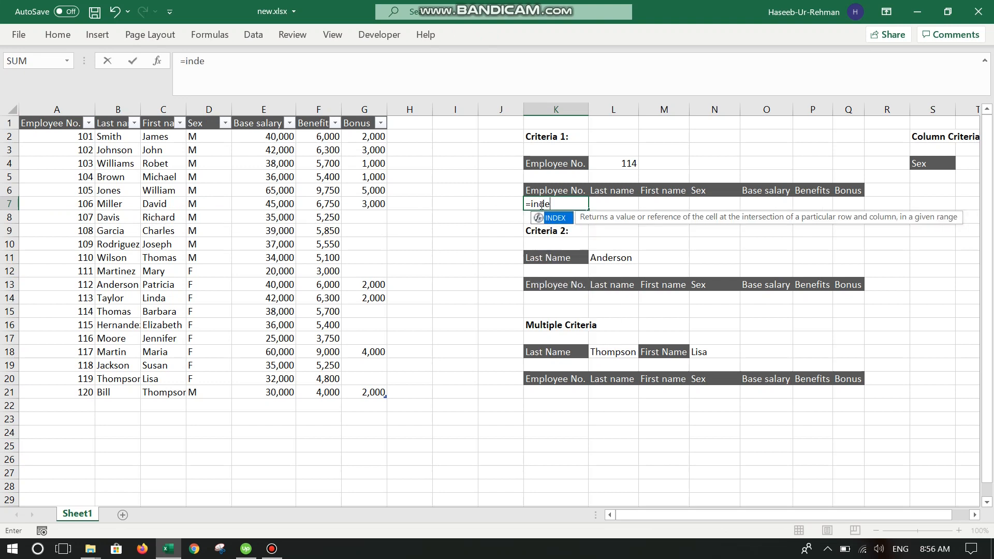
pyautogui.press('Tab')
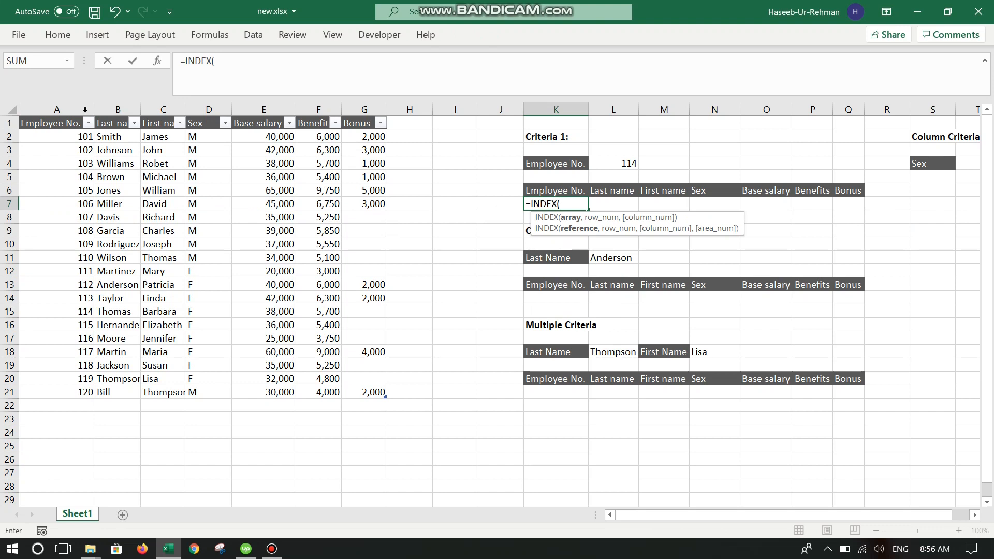
pyautogui.click(73, 137)
pyautogui.moveTo(73, 138); pyautogui.dragTo(357, 375)
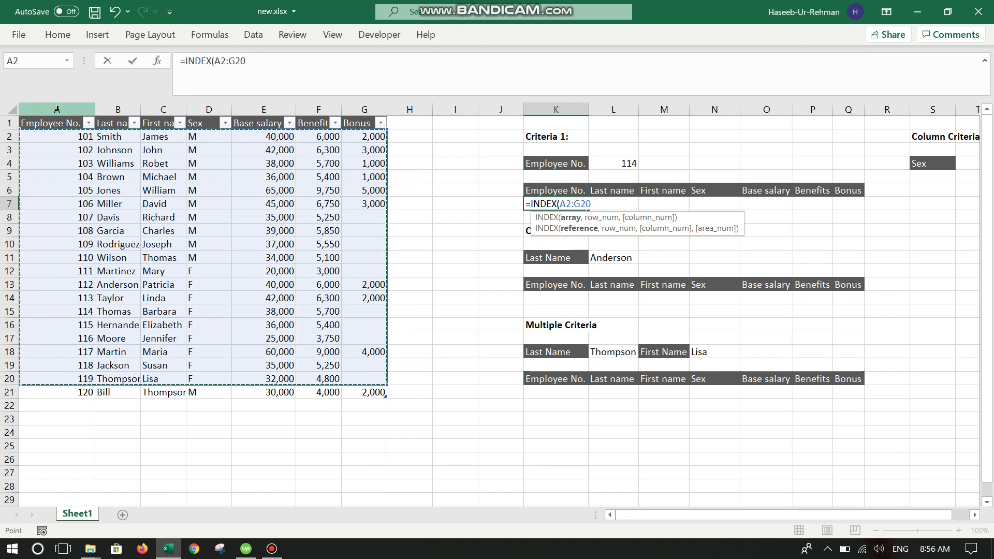
pyautogui.moveTo(85, 135); pyautogui.dragTo(362, 369)
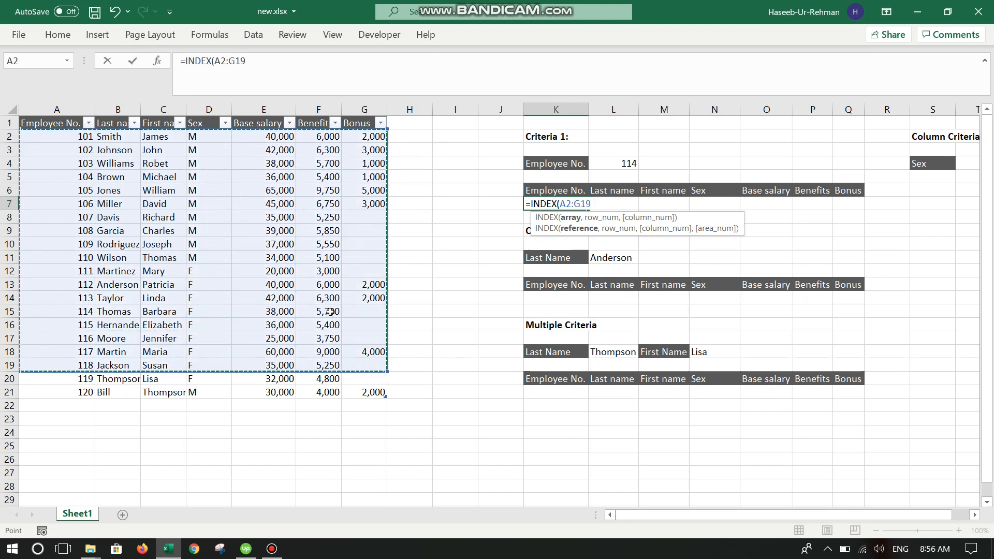
pyautogui.click(308, 78)
pyautogui.press('BackSpace')
pyautogui.press('BackSpace')
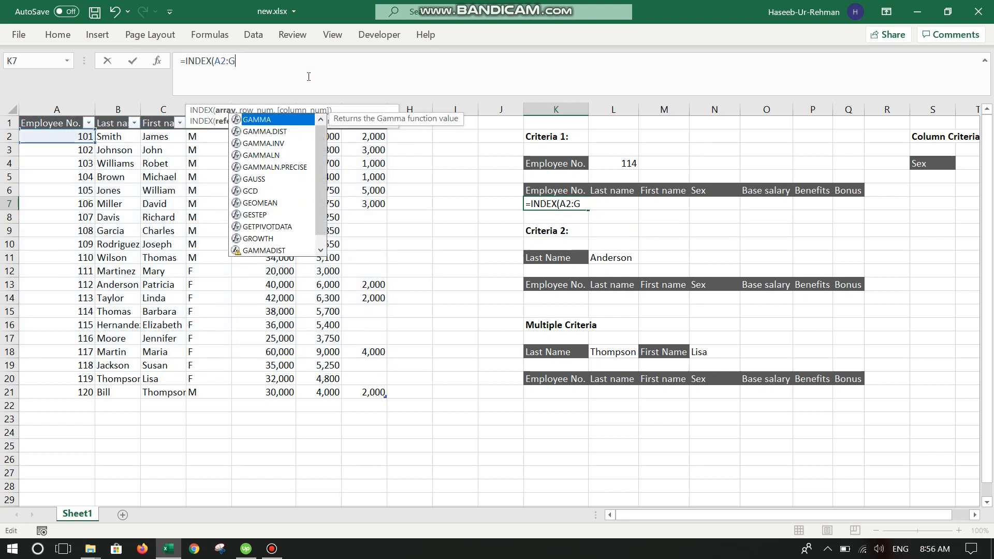
pyautogui.write('21')
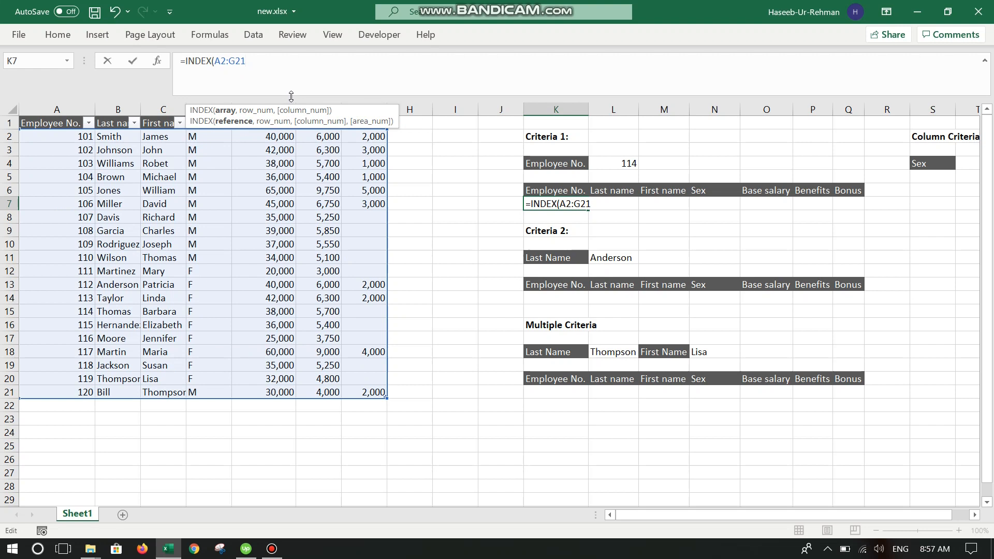
# Add a MATCH function as the row number, looking up L4 in A2:A21 with match type 0 (exact match).
pyautogui.write(',')
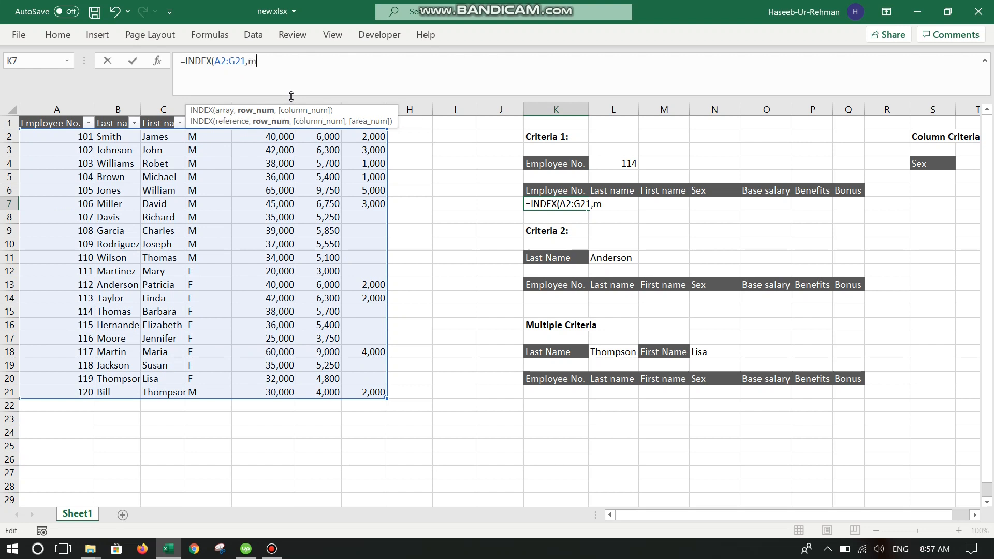
pyautogui.write('MA')
pyautogui.press('Tab')
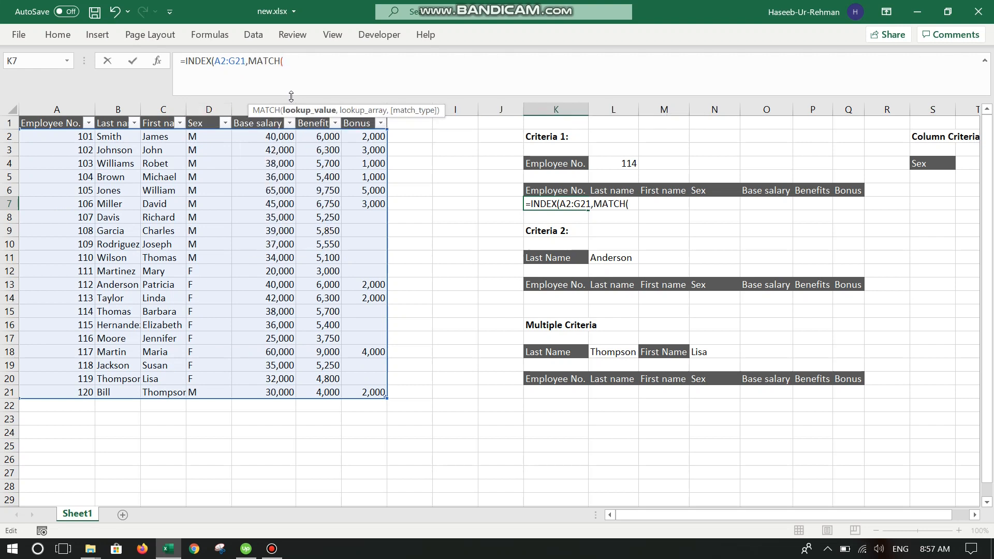
pyautogui.click(620, 162)
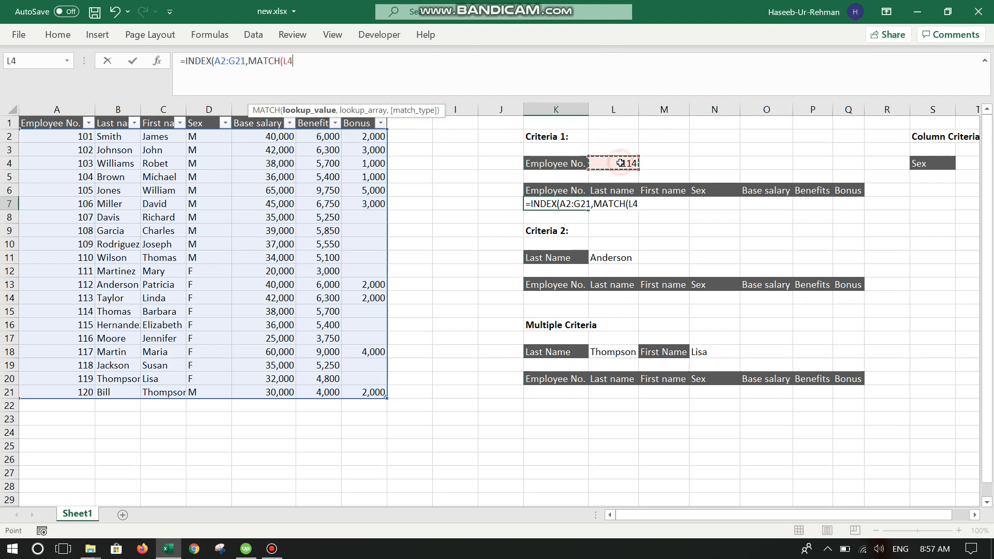
pyautogui.write(',')
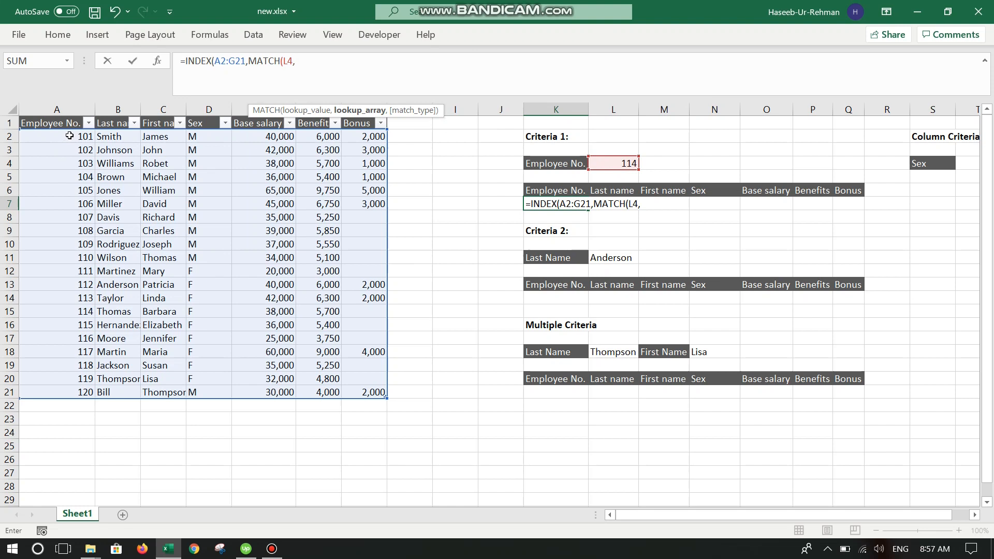
pyautogui.moveTo(70, 135); pyautogui.dragTo(75, 379)
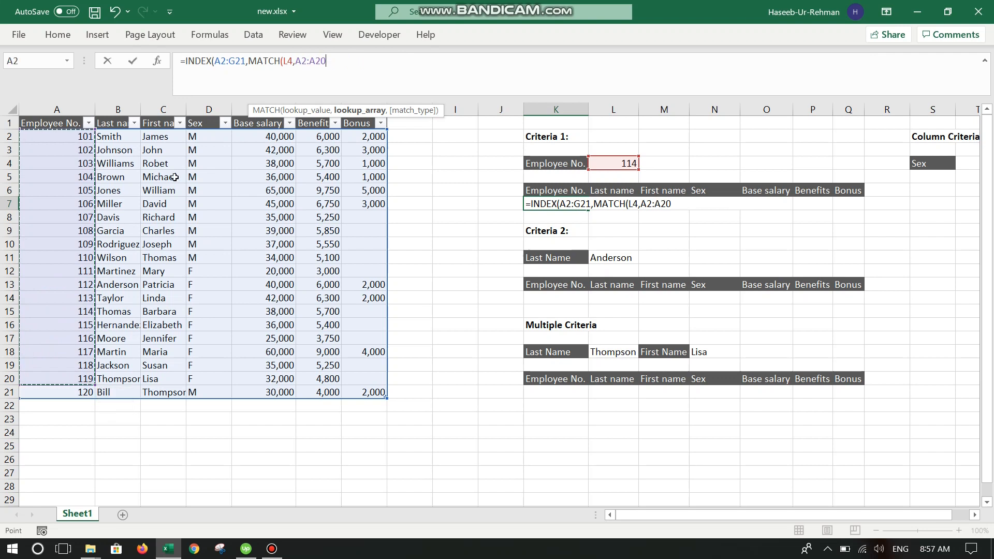
pyautogui.click(350, 61)
pyautogui.press('BackSpace')
pyautogui.write('1,')
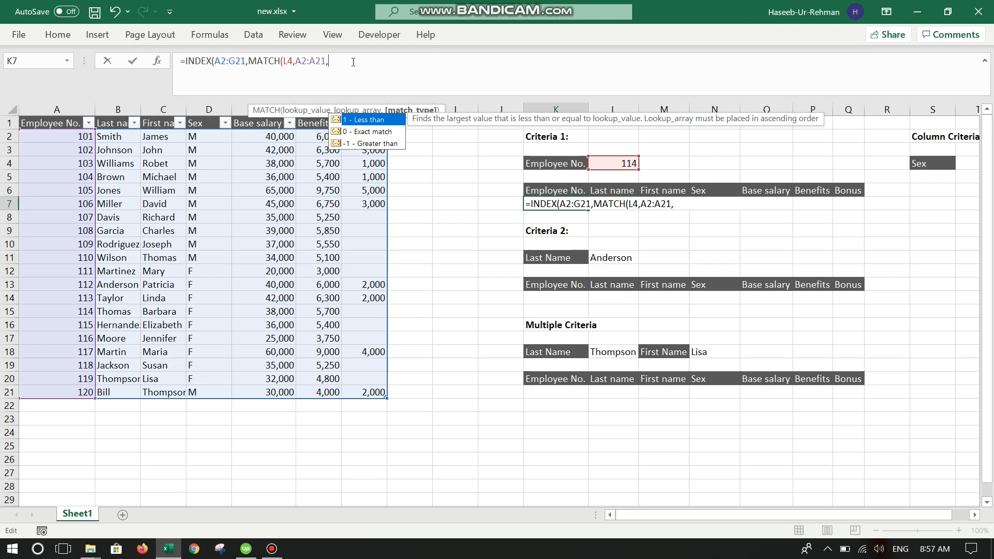
pyautogui.press('Down')
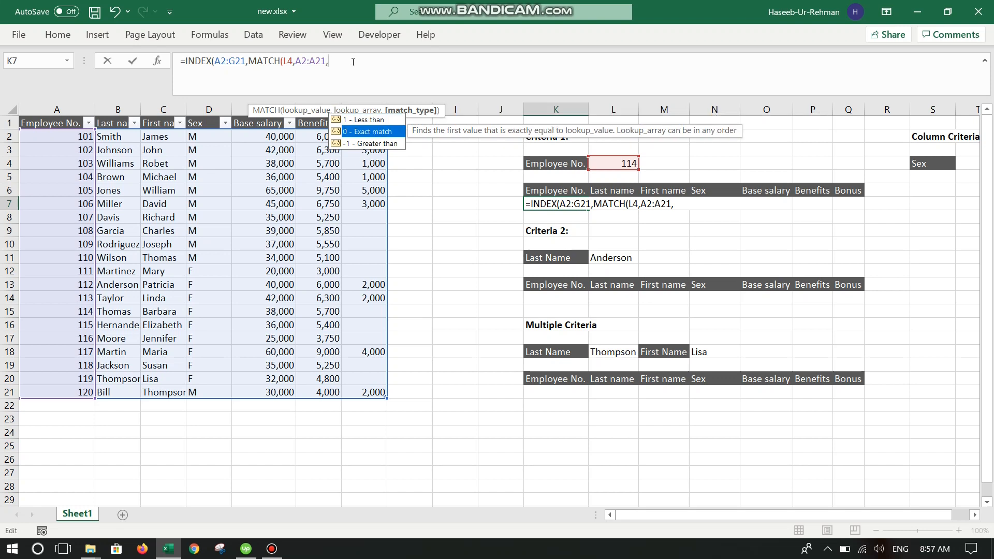
pyautogui.press('Tab')
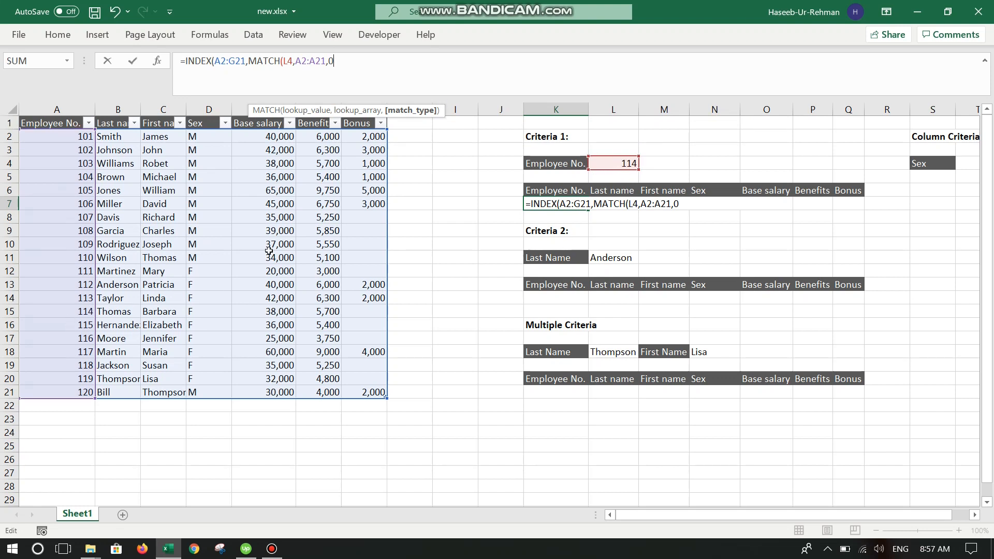
# Set the INDEX column number to 0 and complete the formula =INDEX(A2:G21,MATCH(L4,A2:A21,0),0).
pyautogui.write('),')
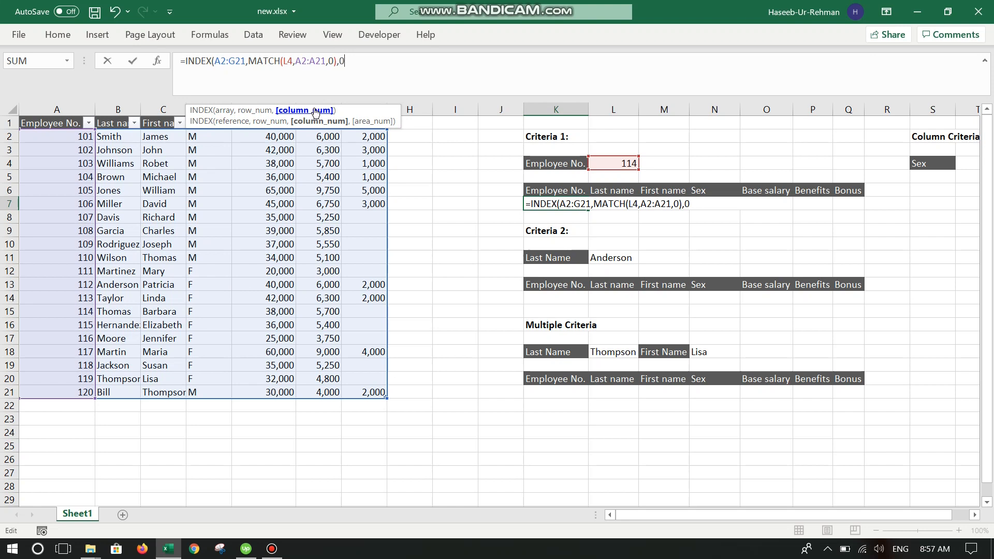
pyautogui.write('0)')
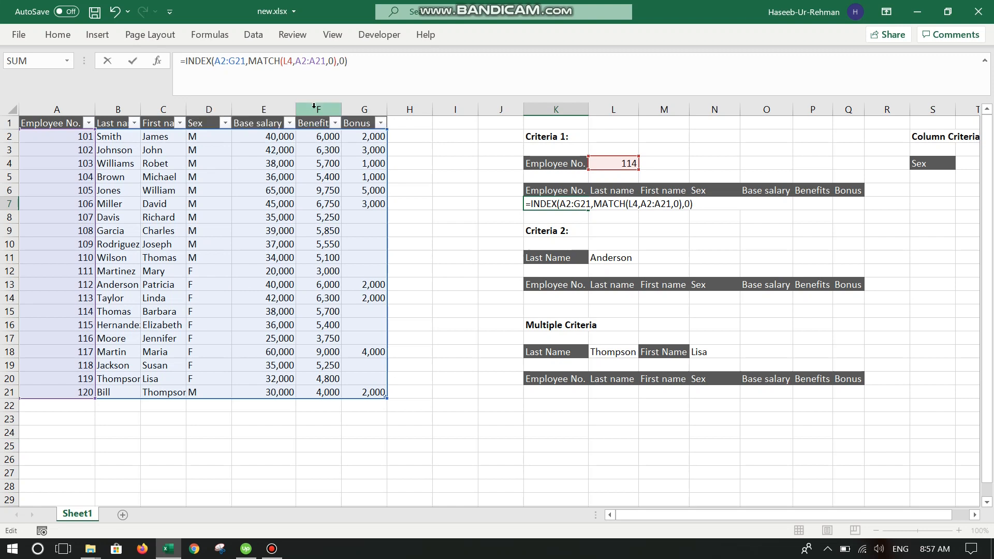
pyautogui.press('Return')
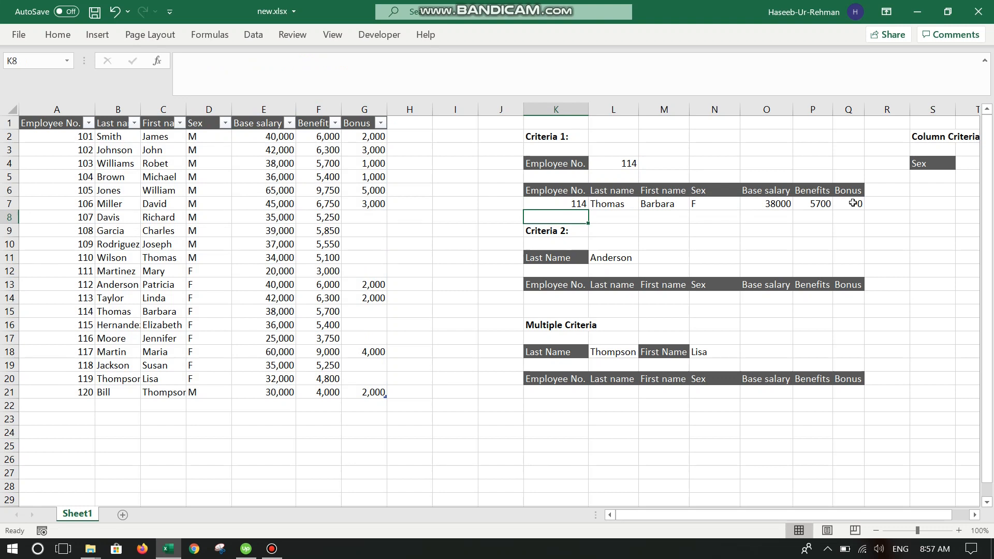
# Set the Criteria 1 employee number in L4 to 103 and compare the result with its table row.
pyautogui.click(607, 164)
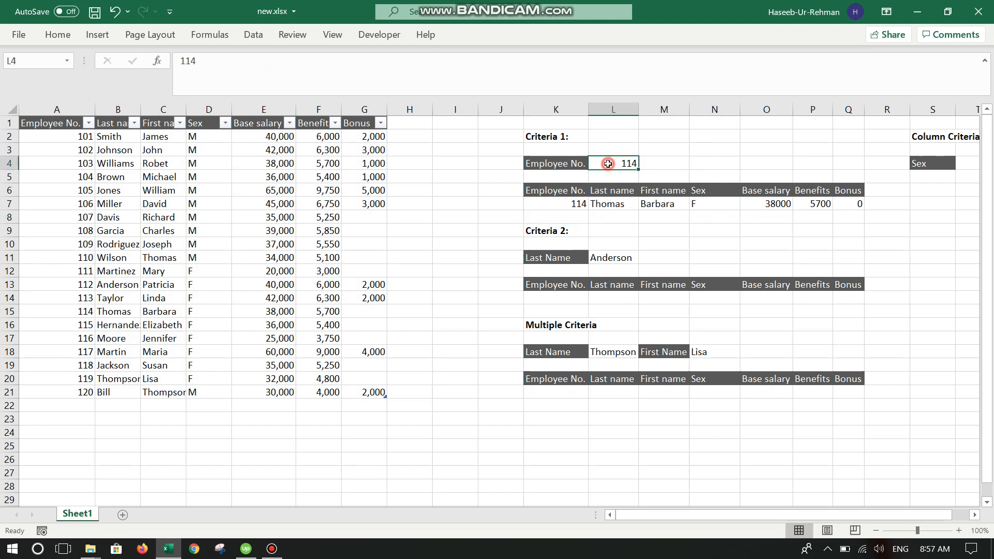
pyautogui.write('103')
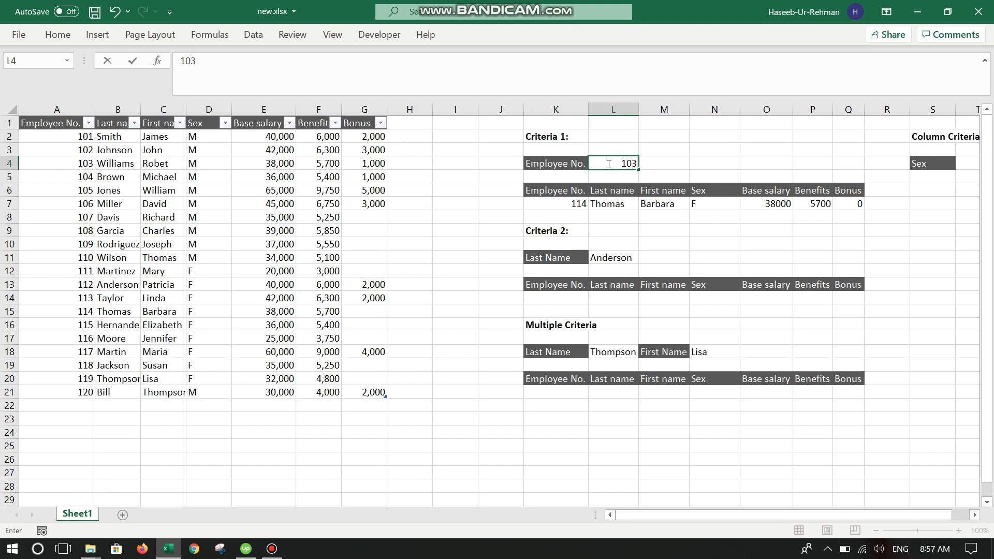
pyautogui.press('Return')
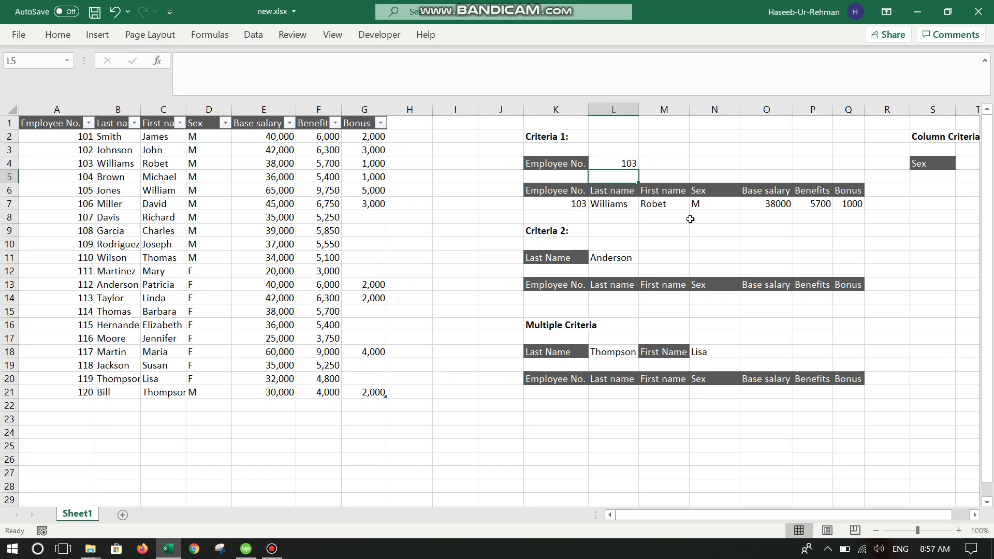
pyautogui.click(88, 164)
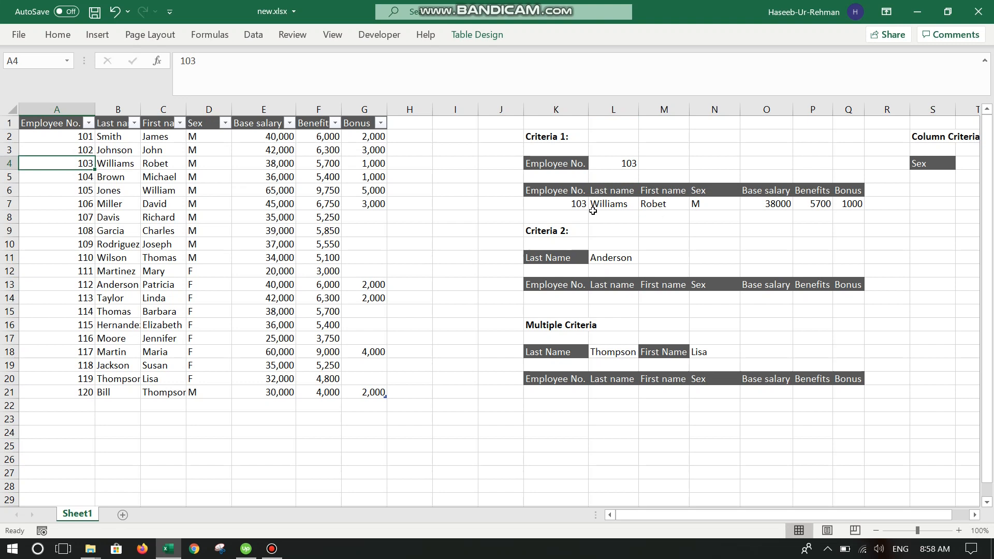
pyautogui.click(608, 263)
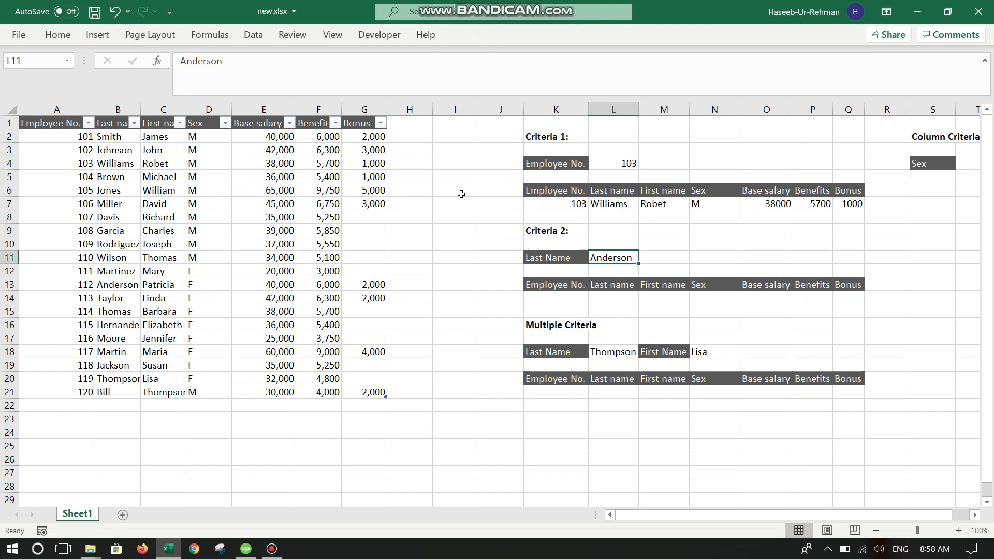
pyautogui.click(112, 164)
pyautogui.click(163, 163)
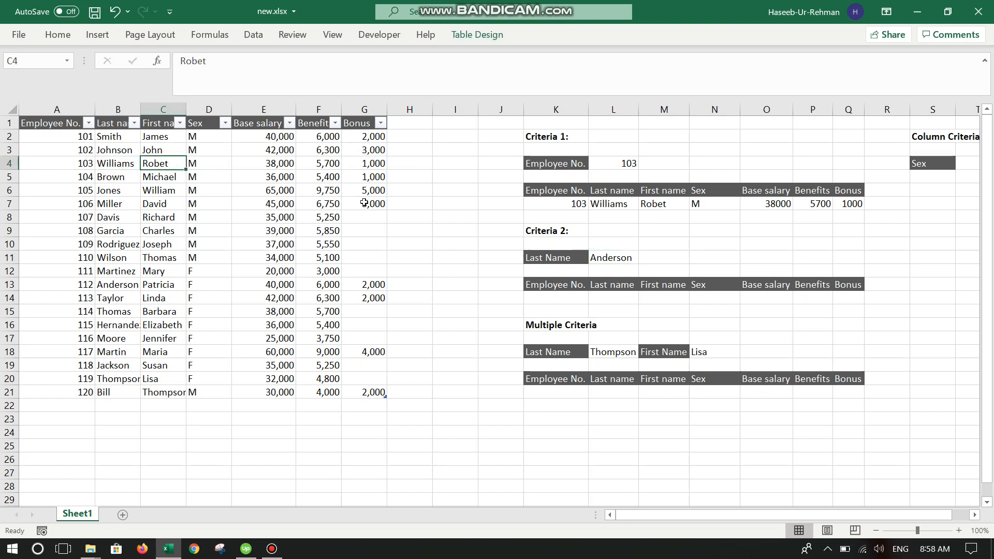
pyautogui.click(557, 300)
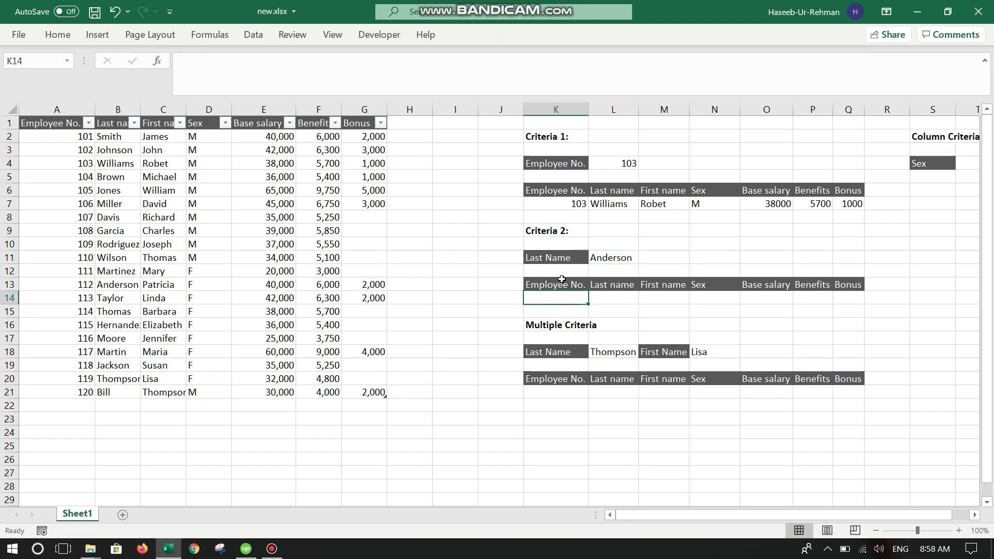
# Copy the full INDEX and MATCH formula text from cell K7 without changing it.
pyautogui.click(569, 203)
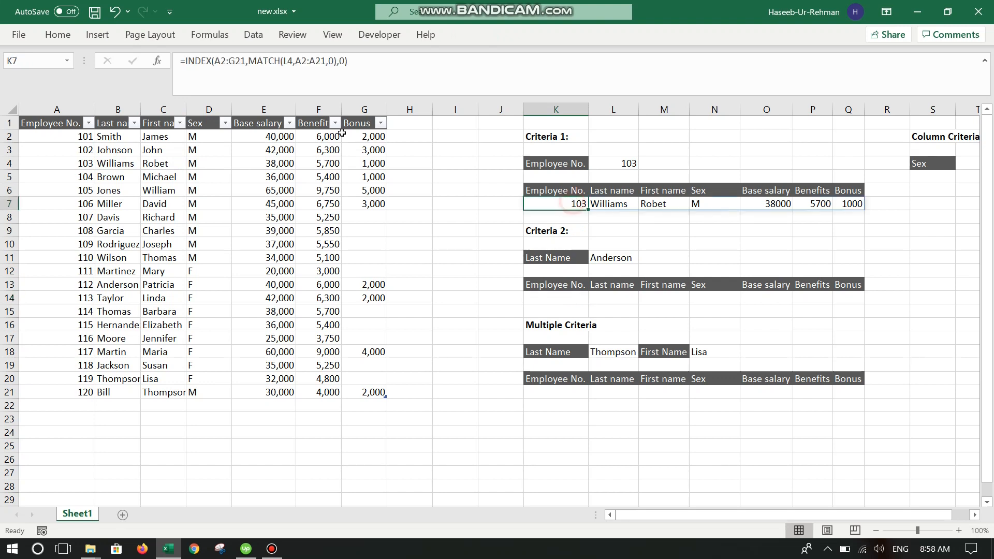
pyautogui.click(275, 62)
pyautogui.tripleClick(275, 63)
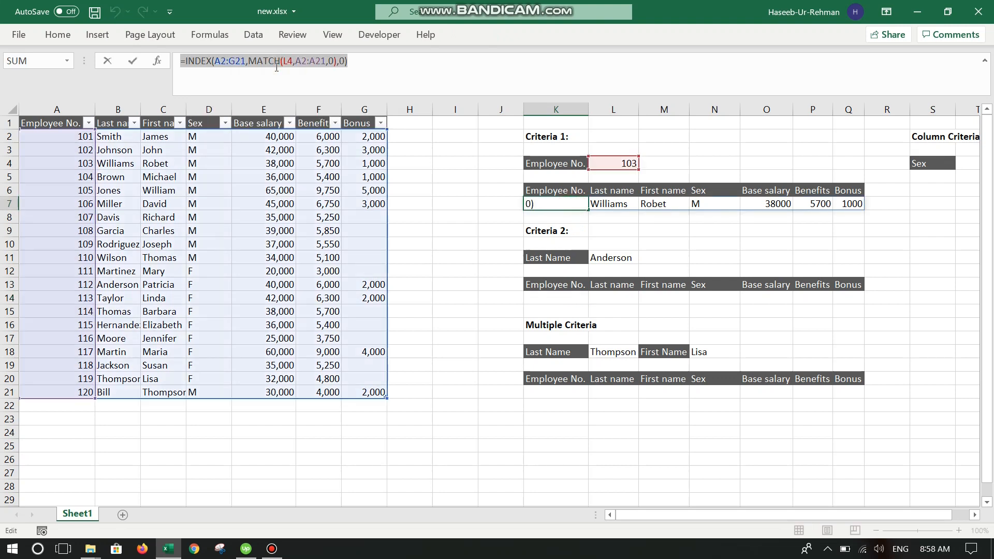
pyautogui.press('Escape')
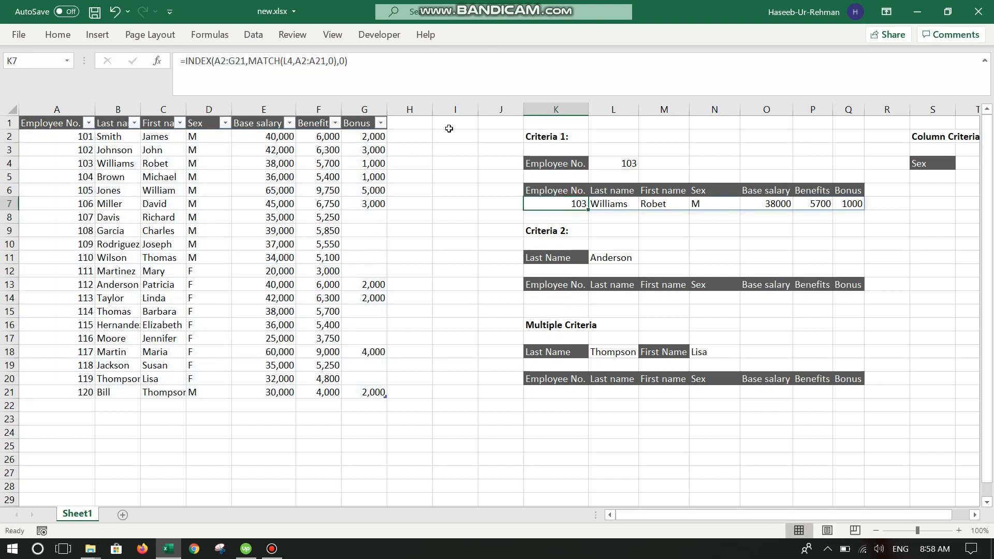
# Enter the copied formula =INDEX(A2:G21,MATCH(L4,A2:A21,0),0) in K14 under the Criteria 2 headers.
pyautogui.click(558, 286)
pyautogui.doubleClick(560, 299)
pyautogui.write('=INDEX($A$2:$G$21,MATCH(L4,$A$2:$A$21,0),0)')
pyautogui.press('Return')
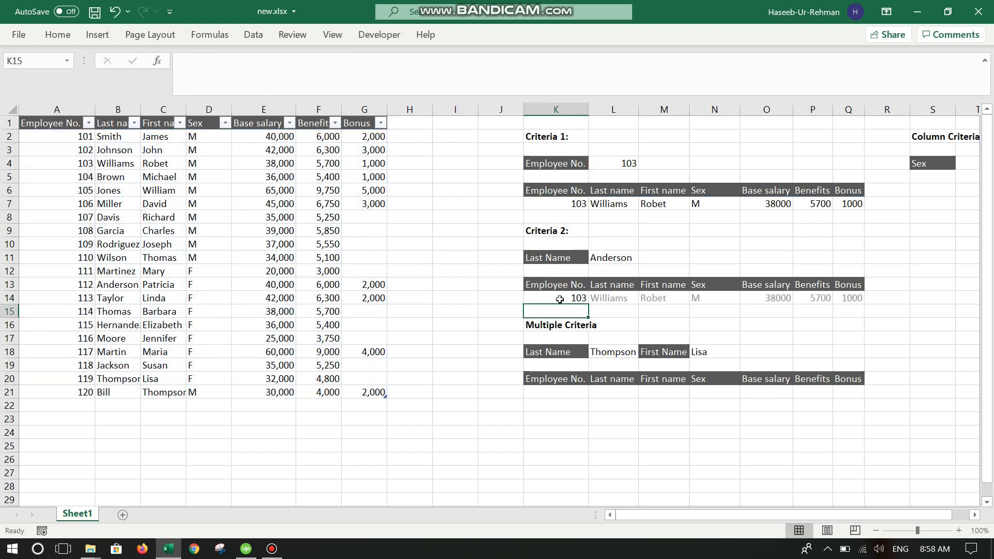
# Change the MATCH lookup value in the K14 formula to L11, the Criteria 2 last name cell.
pyautogui.click(582, 295)
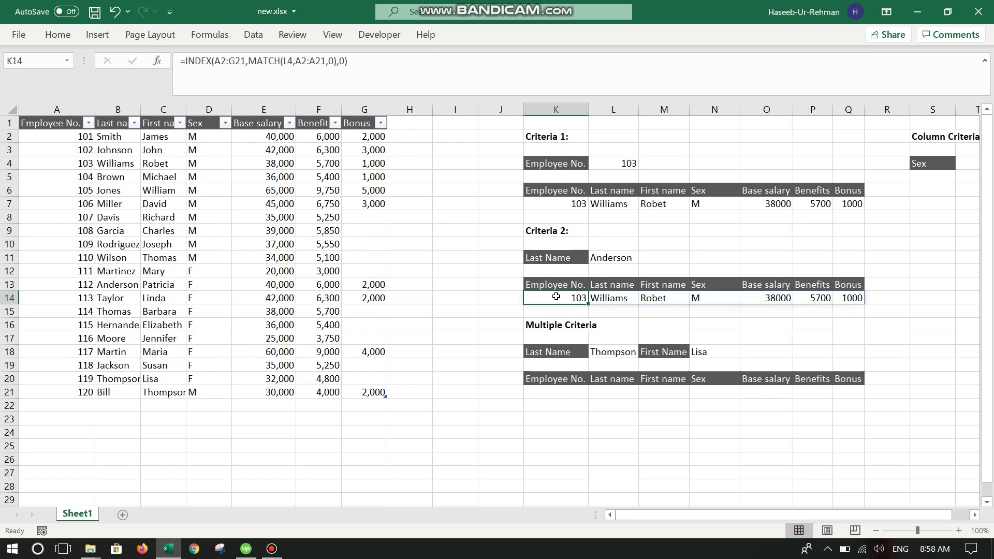
pyautogui.doubleClick(292, 61)
pyautogui.press('BackSpace')
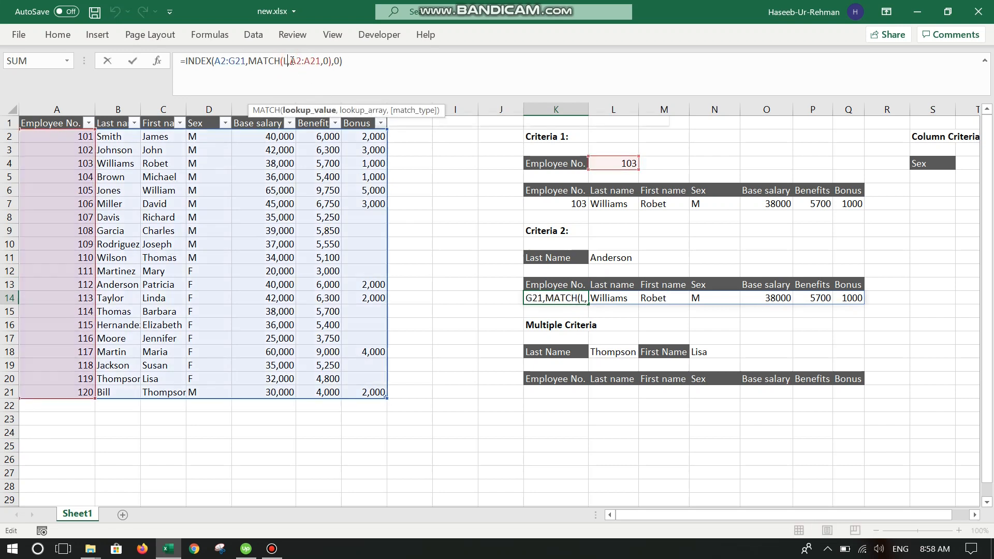
pyautogui.click(613, 257)
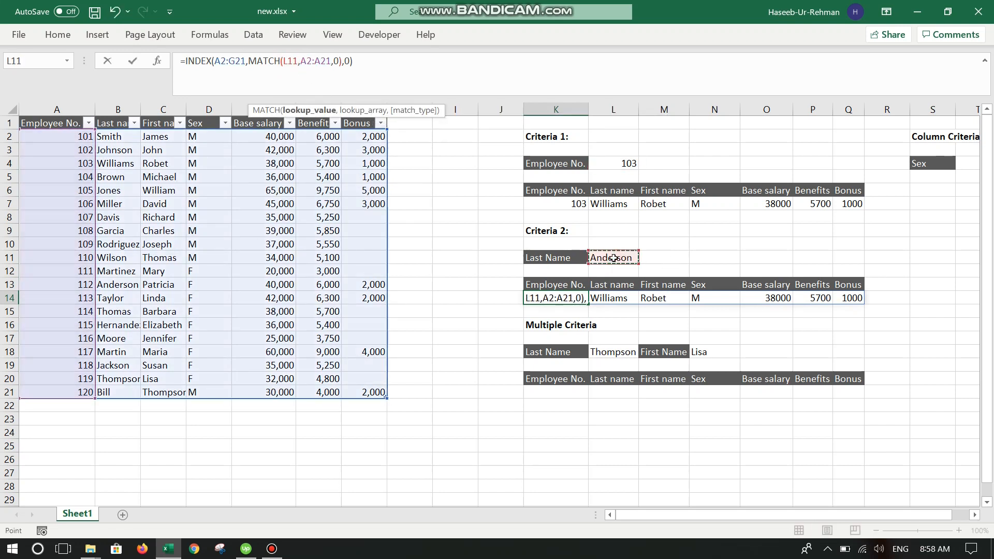
# Replace the MATCH lookup array in K14 with the last name range B2:B21 and commit the formula.
pyautogui.moveTo(331, 61); pyautogui.dragTo(303, 60)
pyautogui.press('BackSpace')
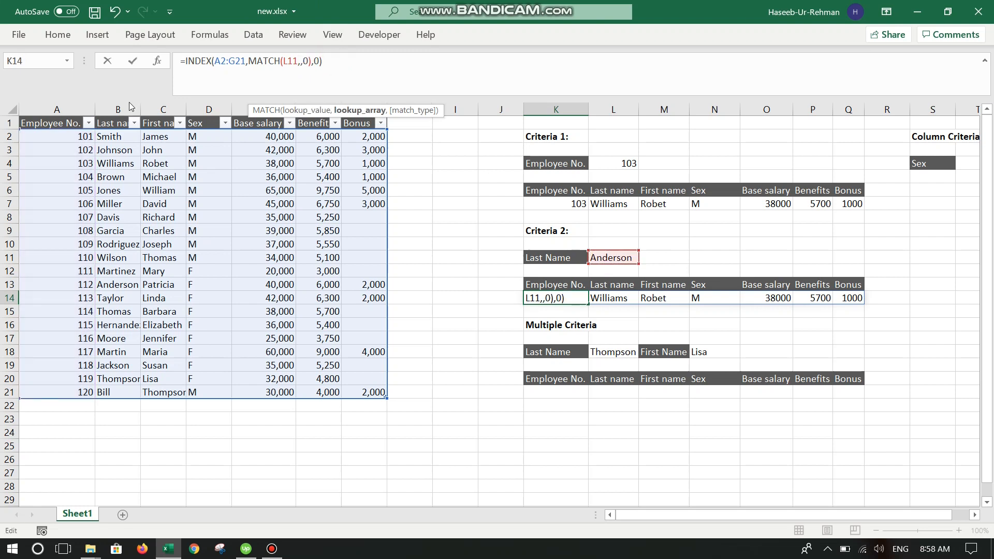
pyautogui.moveTo(121, 137); pyautogui.dragTo(118, 379)
pyautogui.press('BackSpace')
pyautogui.write('1')
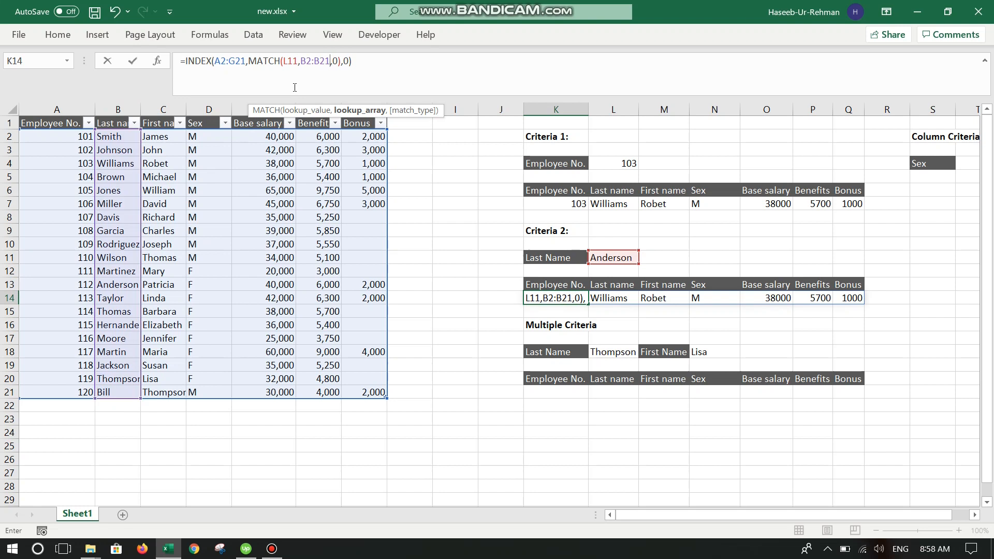
pyautogui.press('Return')
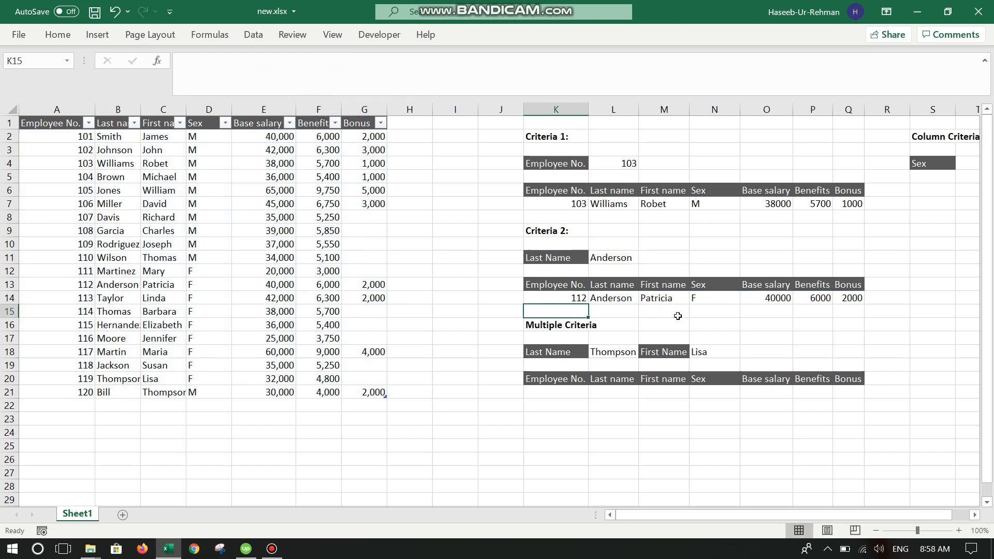
# Set the Criteria 2 last name in L11 to the one in table row 8 and compare the result with that row.
pyautogui.click(618, 260)
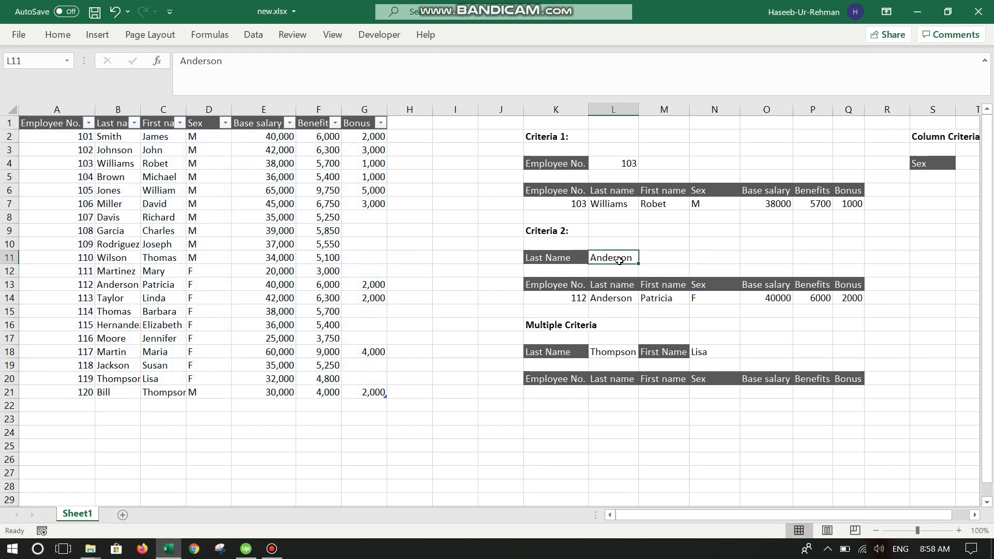
pyautogui.write('Davis')
pyautogui.press('Return')
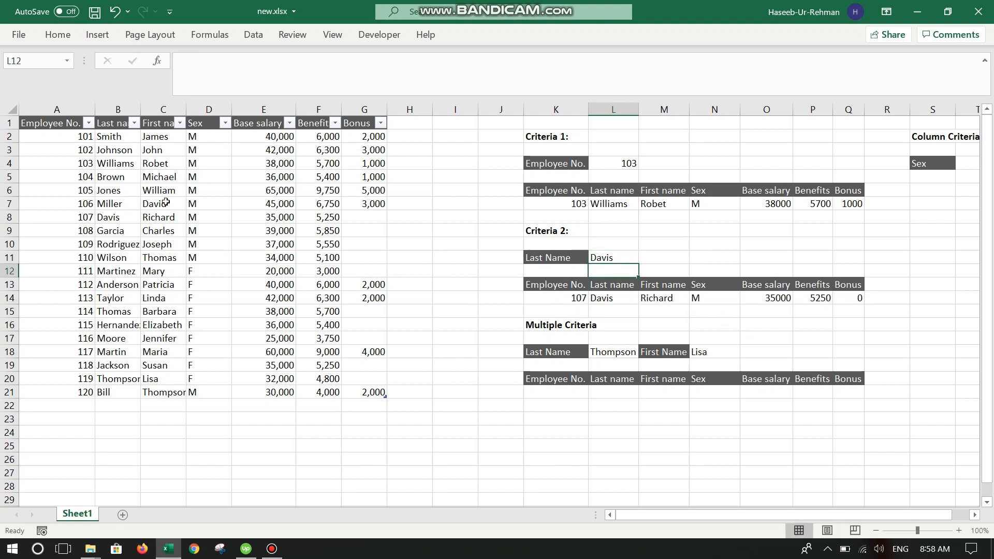
pyautogui.moveTo(77, 218); pyautogui.dragTo(359, 223)
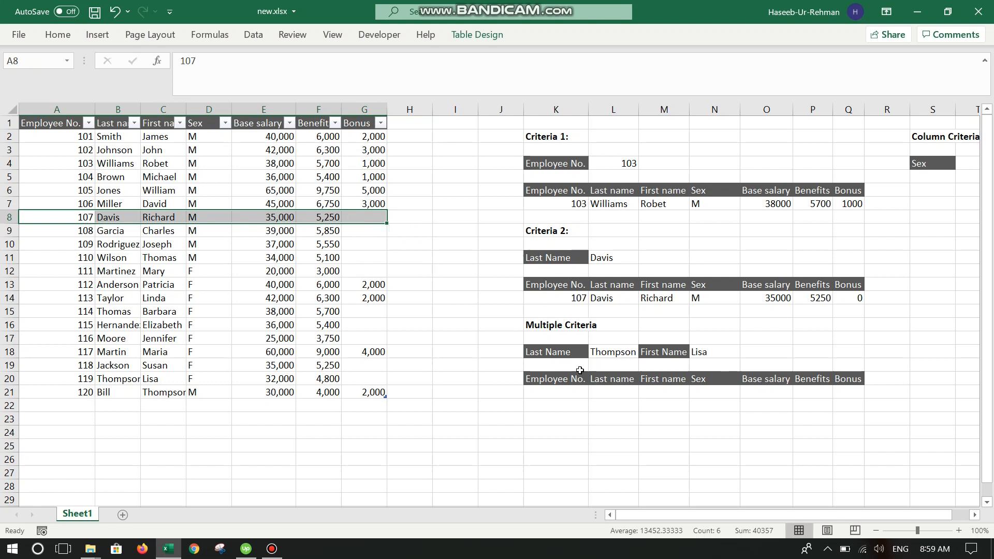
# Paste the copied INDEX and MATCH formula into K21 under Multiple Criteria and replace its MATCH lookup value with 1.
pyautogui.click(559, 393)
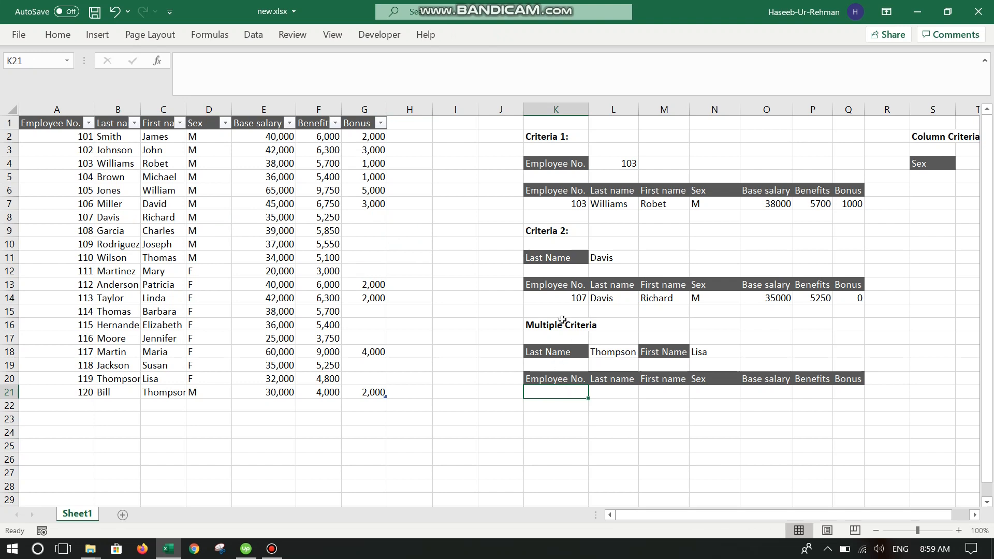
pyautogui.doubleClick(549, 391)
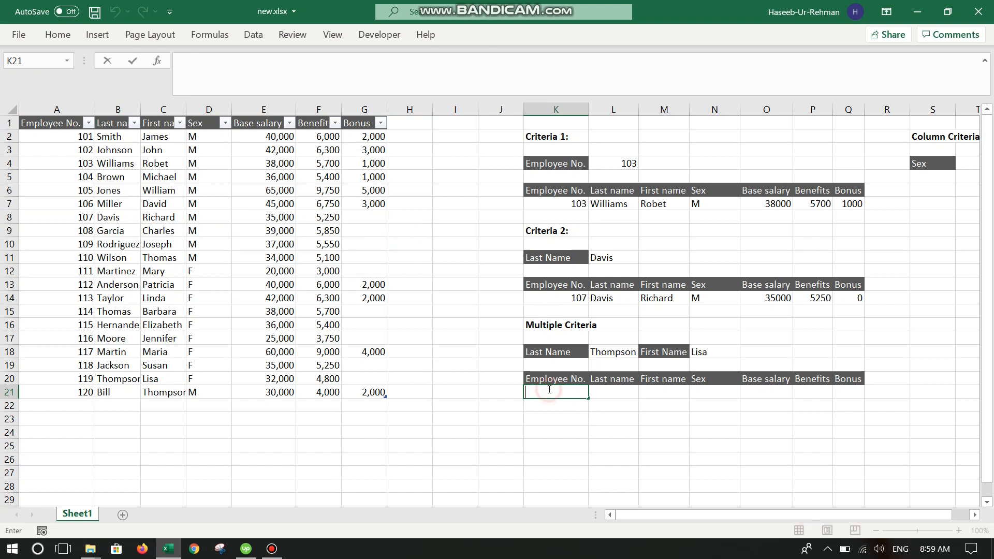
pyautogui.write('=INDEX(A2:G21,MATCH(L4,A2:A21,0),0)')
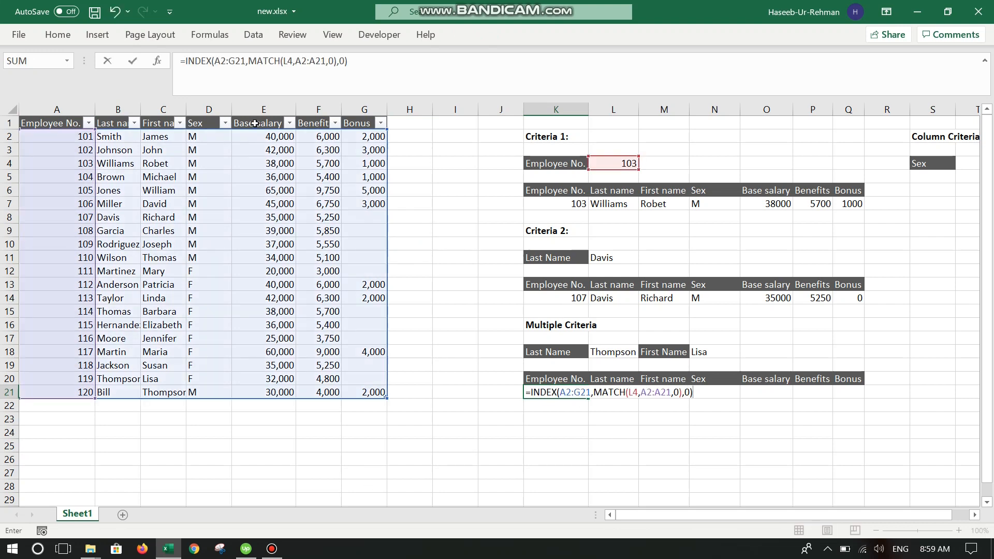
pyautogui.click(244, 61)
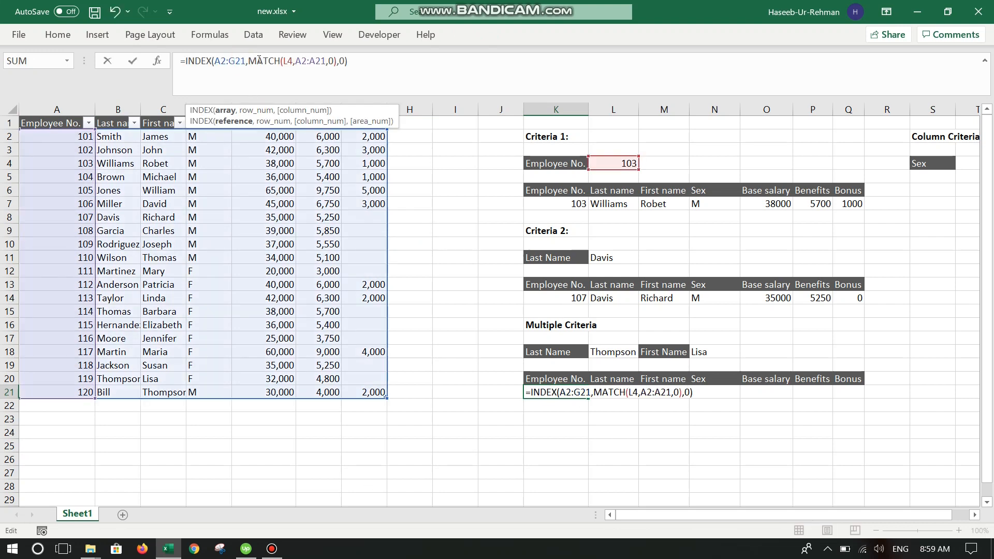
pyautogui.click(264, 61)
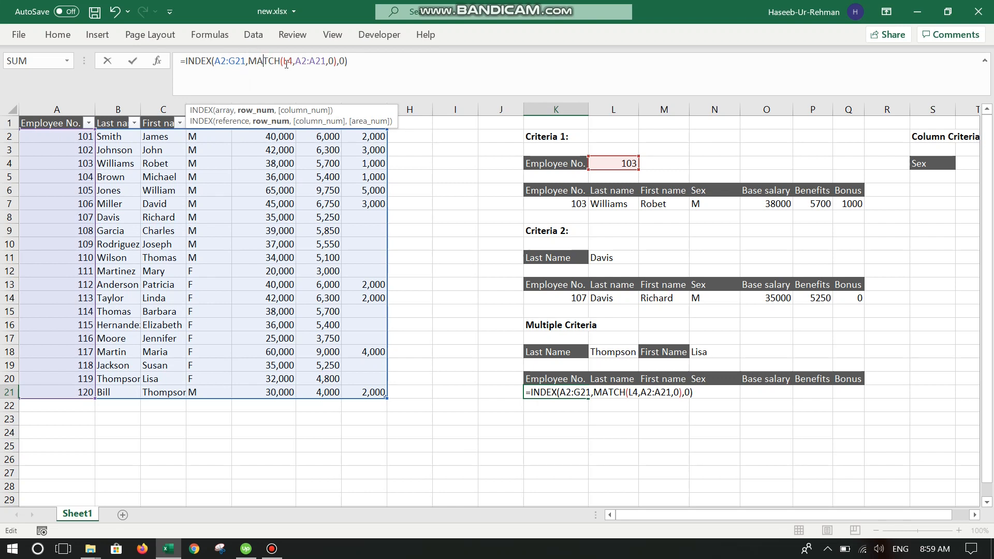
pyautogui.moveTo(294, 60); pyautogui.dragTo(284, 61)
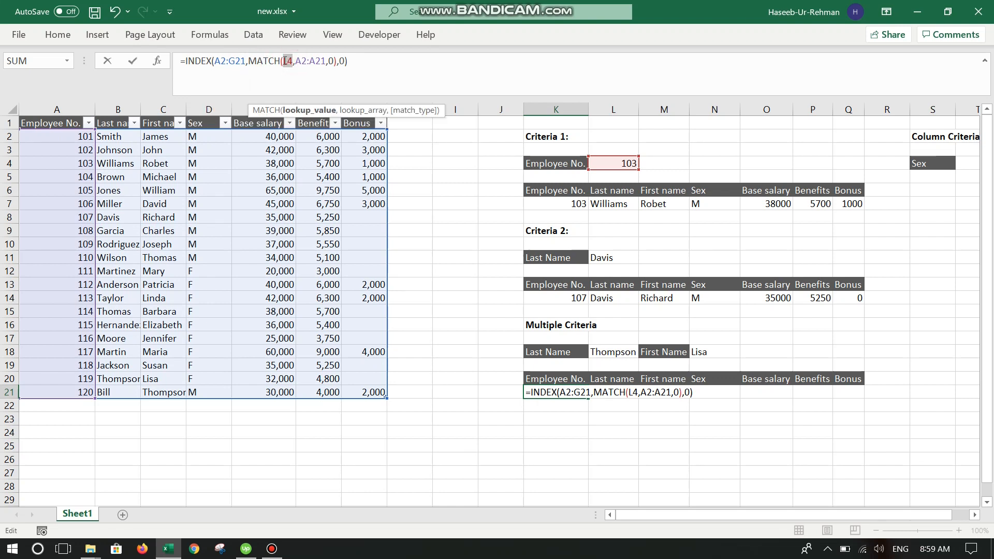
pyautogui.write('1')
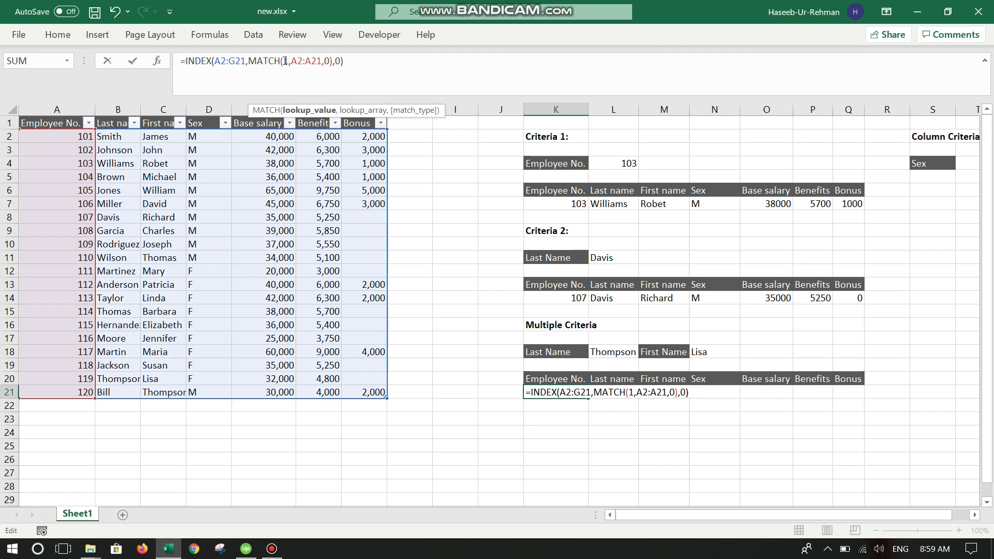
# Open a parenthesis before the MATCH lookup array in K21 and change the range to B2:B21.
pyautogui.click(318, 62)
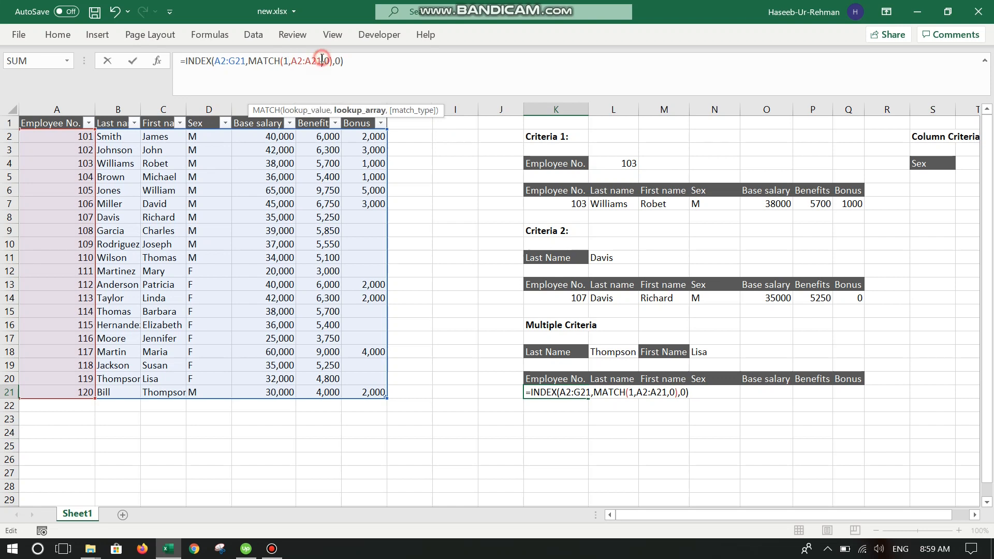
pyautogui.click(292, 62)
pyautogui.write('(')
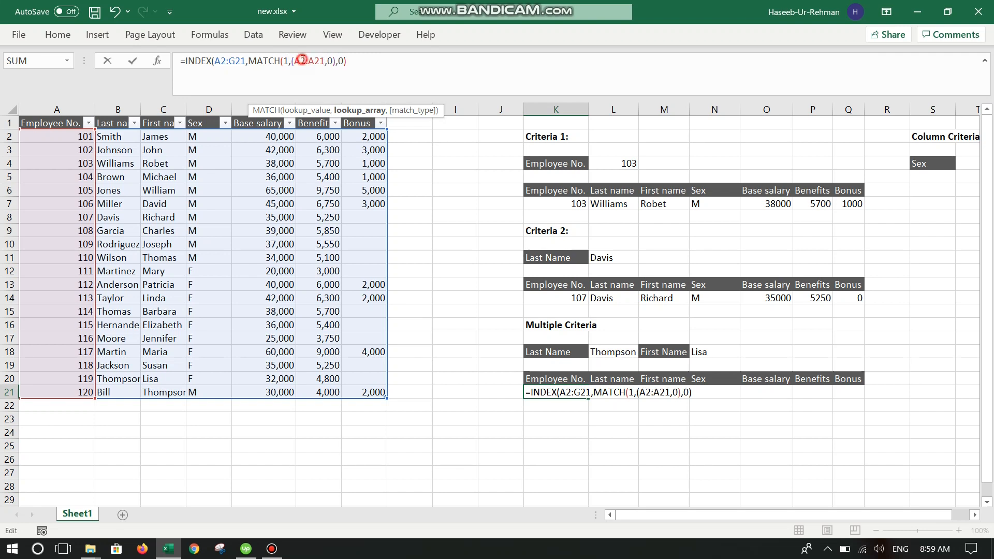
pyautogui.press('Delete')
pyautogui.write('B')
pyautogui.click(304, 60)
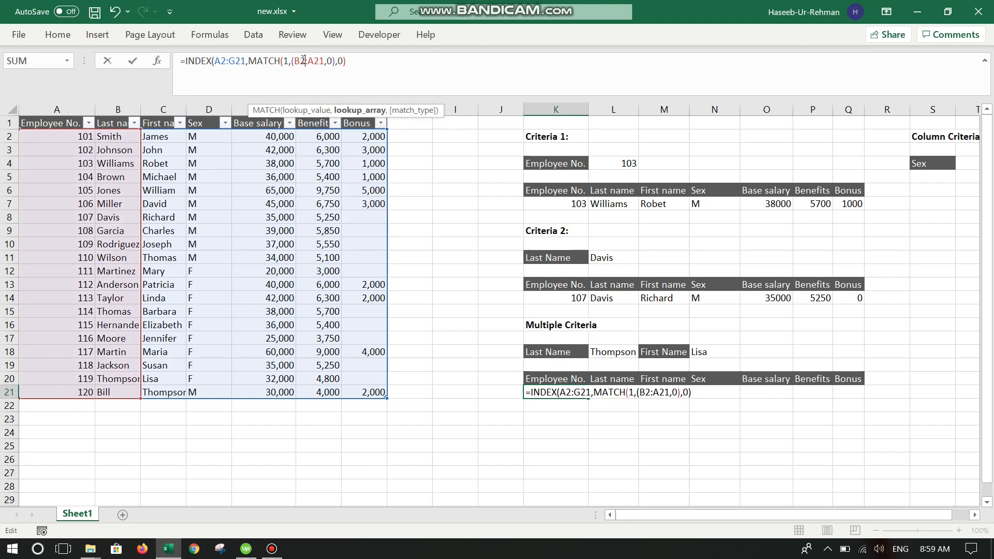
pyautogui.press('Delete')
pyautogui.write('B')
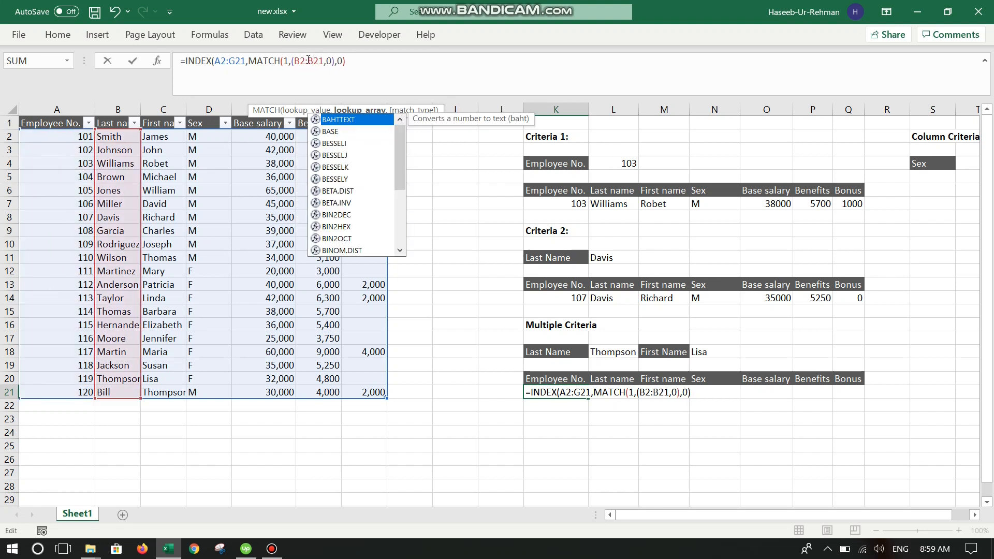
# Complete the first condition as (B2:B21=L18) and append a plus sign for a second condition.
pyautogui.click(325, 59)
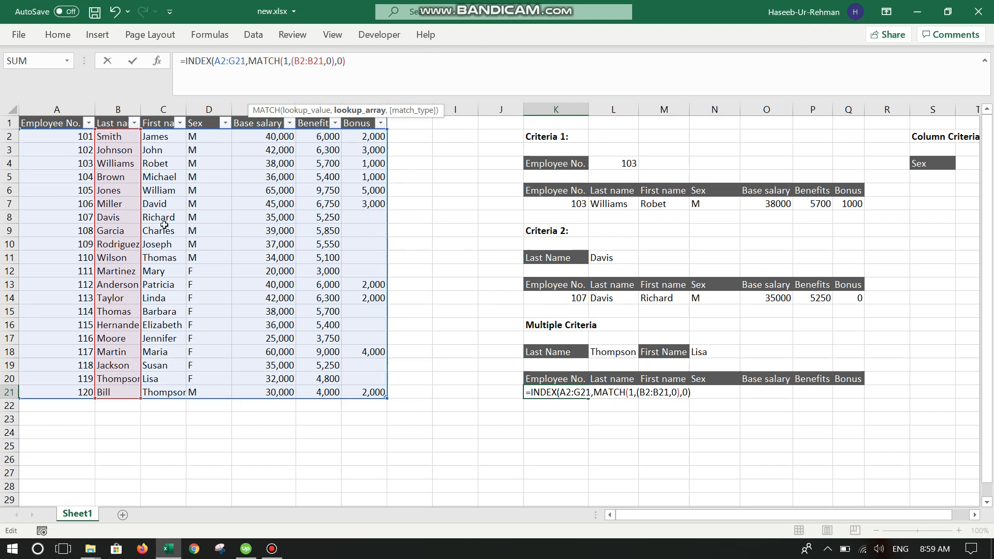
pyautogui.write('=')
pyautogui.click(619, 351)
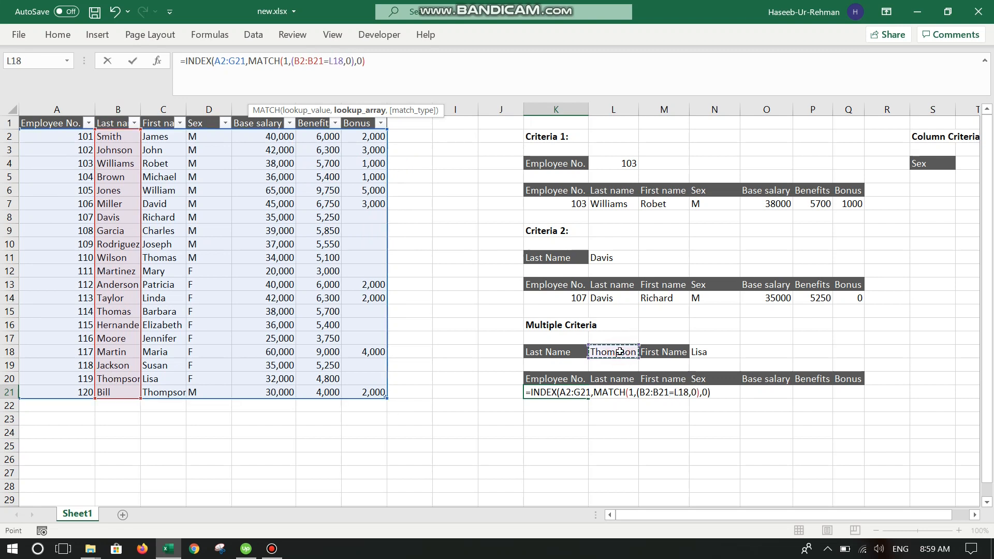
pyautogui.write(')+')
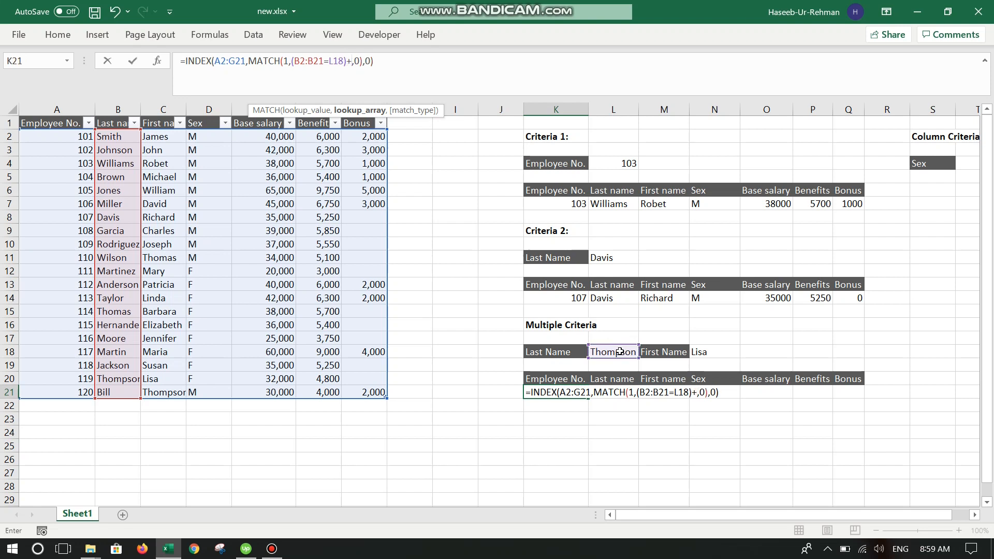
# Add the first name range (C2:C21) after the plus sign in the lookup array and enter the K21 formula.
pyautogui.write('(')
pyautogui.moveTo(154, 137); pyautogui.dragTo(162, 392)
pyautogui.write(')')
pyautogui.hotkey('ctrl', 'shift', 'Return')
pyautogui.press('Left')
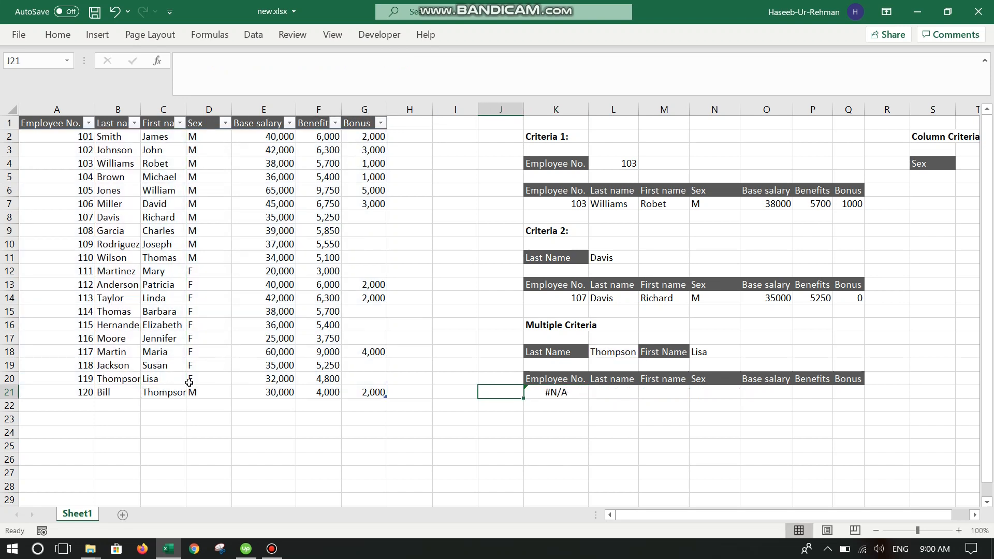
# Extend the second condition in the K21 formula to (C2:C21=N18), using the first name criterion.
pyautogui.click(541, 389)
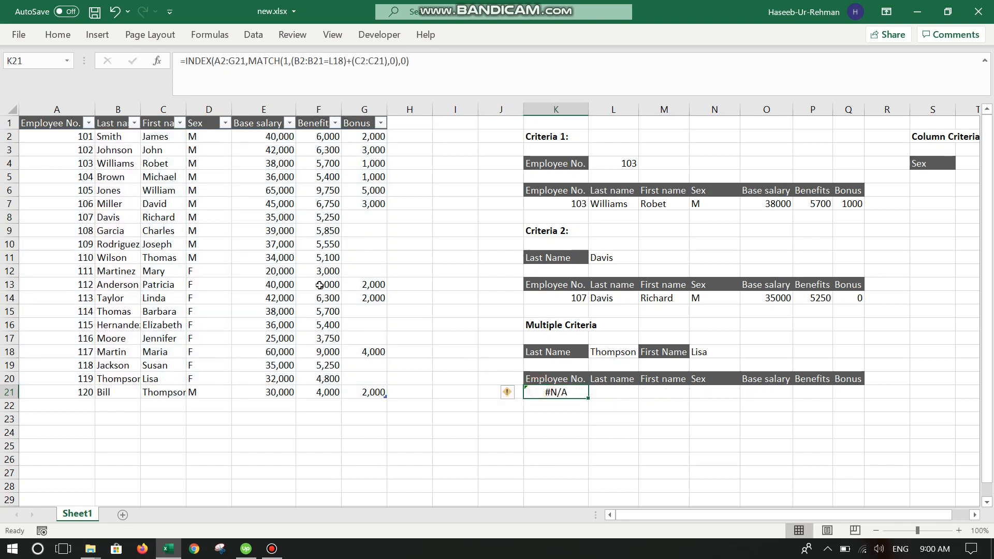
pyautogui.click(385, 61)
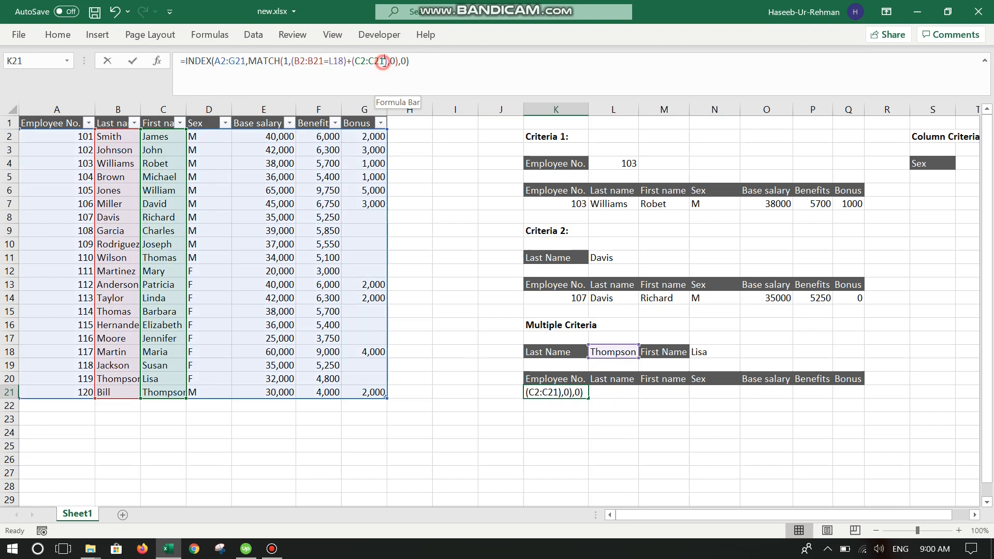
pyautogui.write('=')
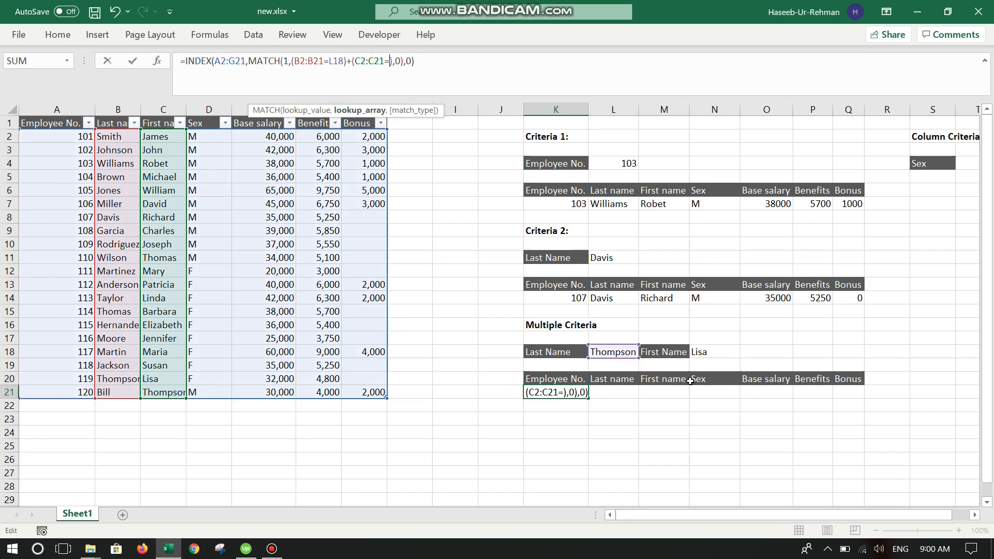
pyautogui.click(705, 352)
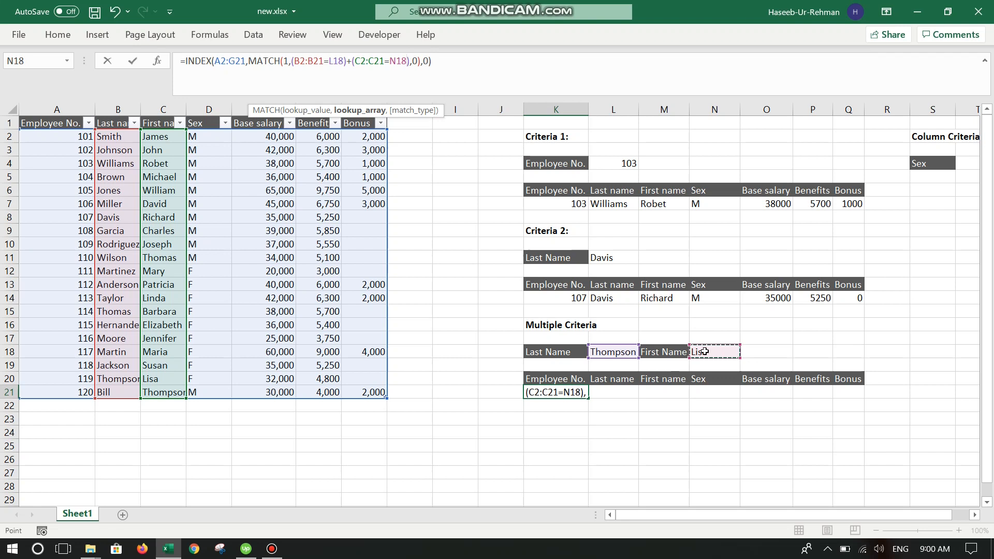
# Set the MATCH lookup value in K21 to 2 so both conditions must match, and commit the formula.
pyautogui.click(316, 60)
pyautogui.click(383, 59)
pyautogui.click(287, 60)
pyautogui.press('BackSpace')
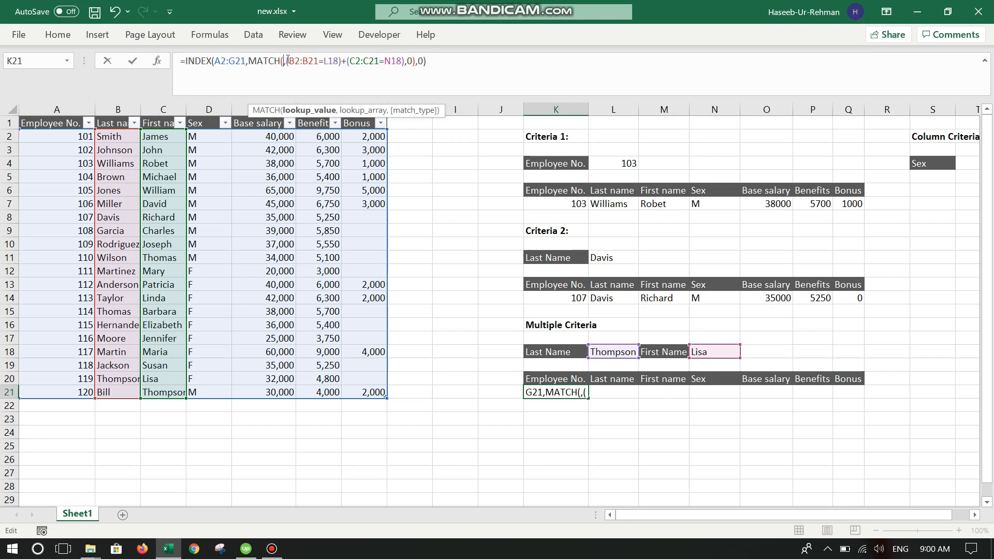
pyautogui.write('2')
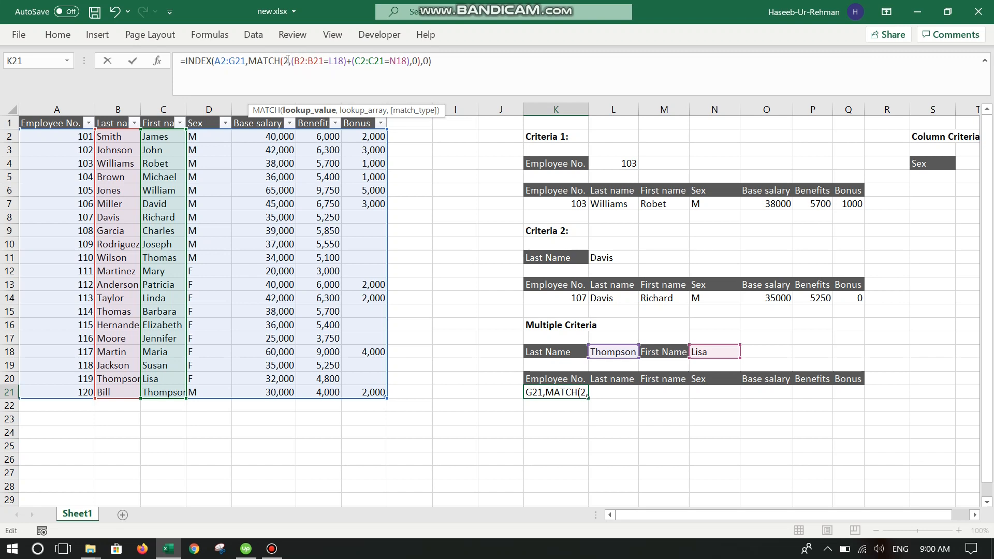
pyautogui.press('Return')
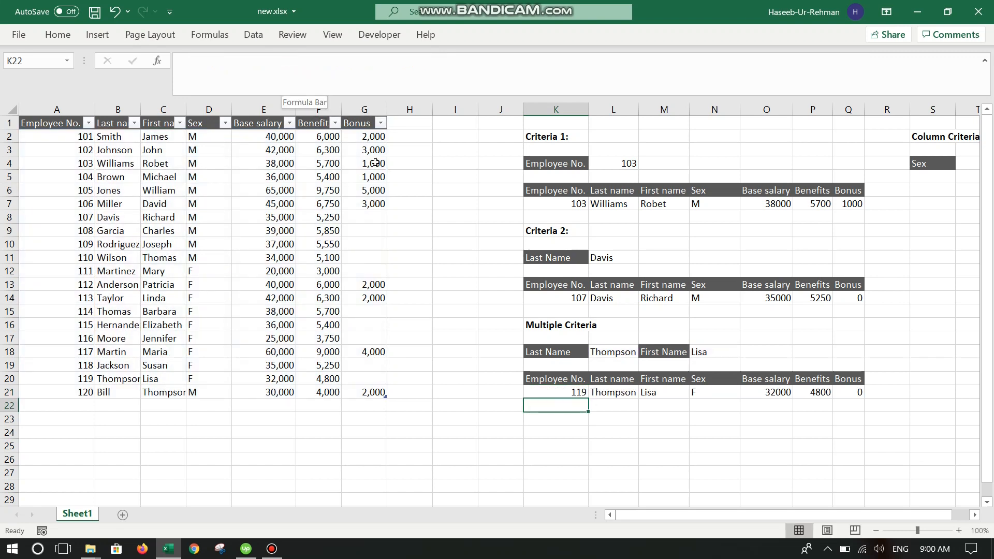
# Check the returned row in K21 against the last name and first name criteria and the table's last name column.
pyautogui.click(575, 392)
pyautogui.click(607, 354)
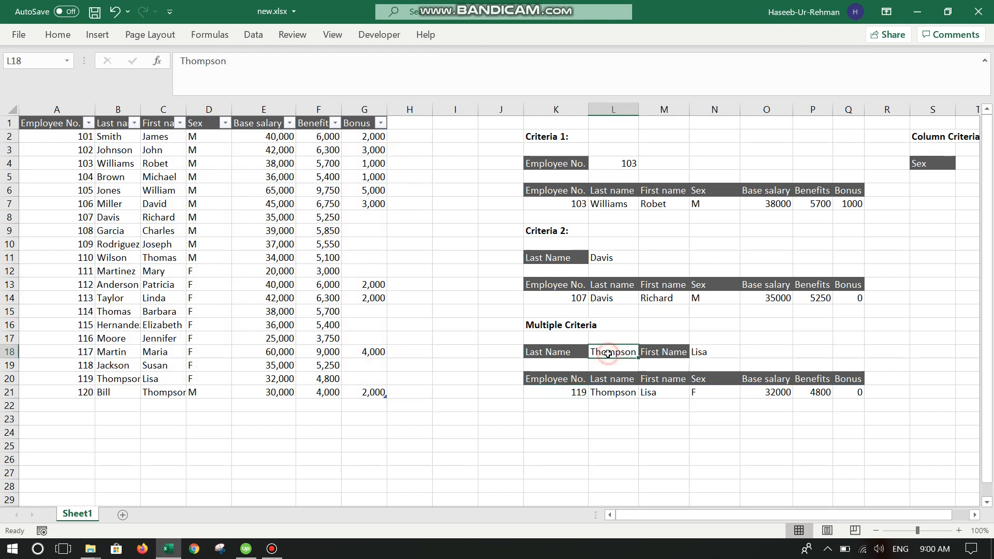
pyautogui.click(110, 136)
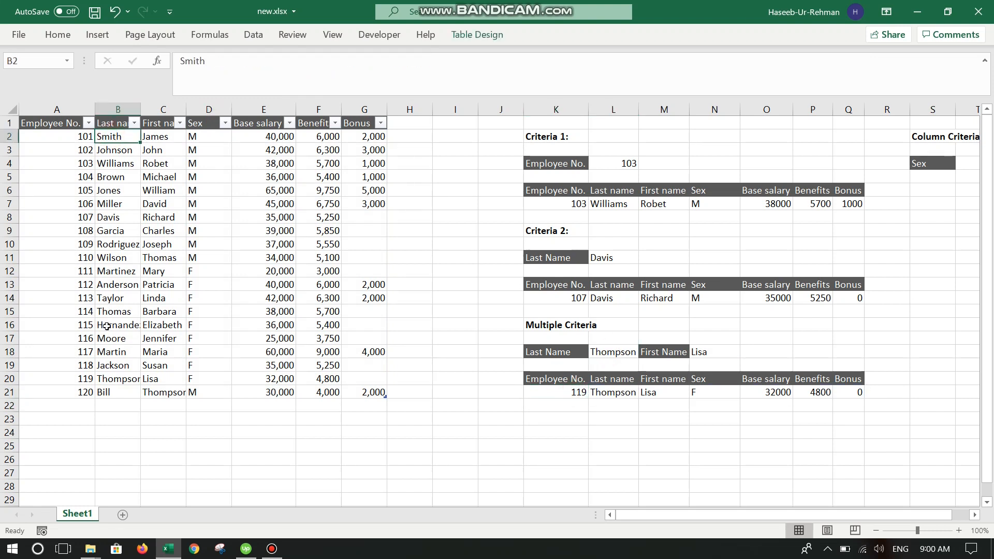
pyautogui.click(703, 351)
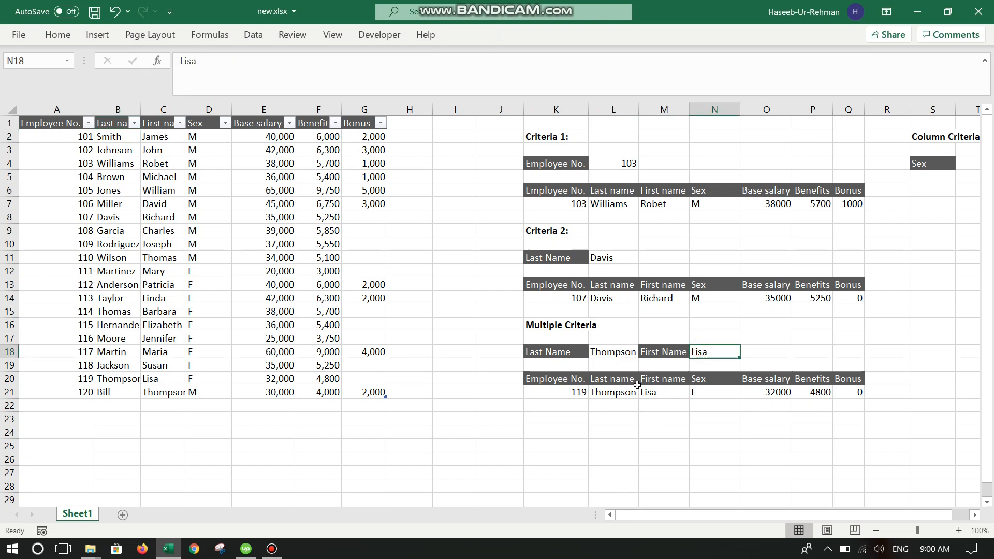
# Change the multiple-criteria last name in L18 and first name in N18 to those of the employee listed in row 14.
pyautogui.click(608, 348)
pyautogui.write('Ta')
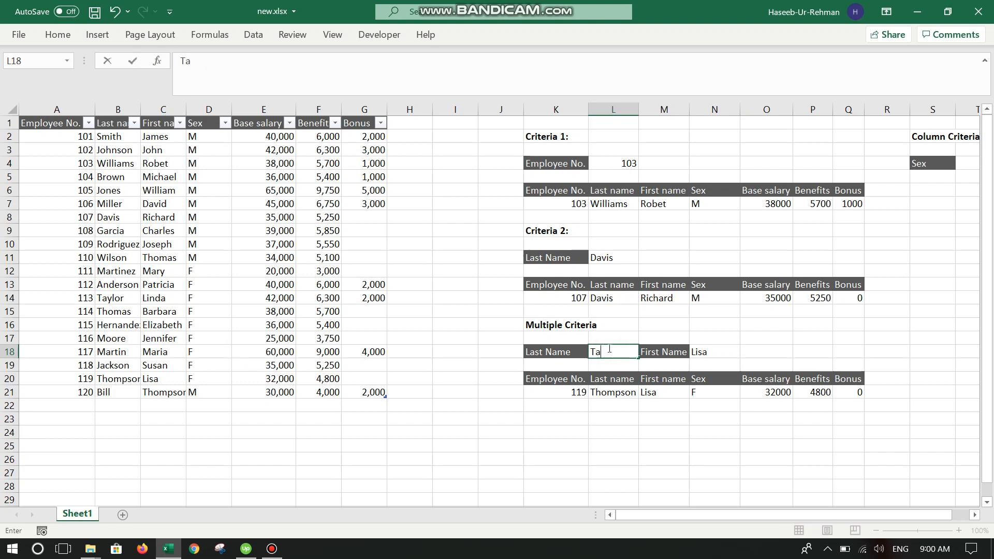
pyautogui.write('ylor')
pyautogui.press('Tab')
pyautogui.press('Tab')
pyautogui.write('Linda')
pyautogui.press('Return')
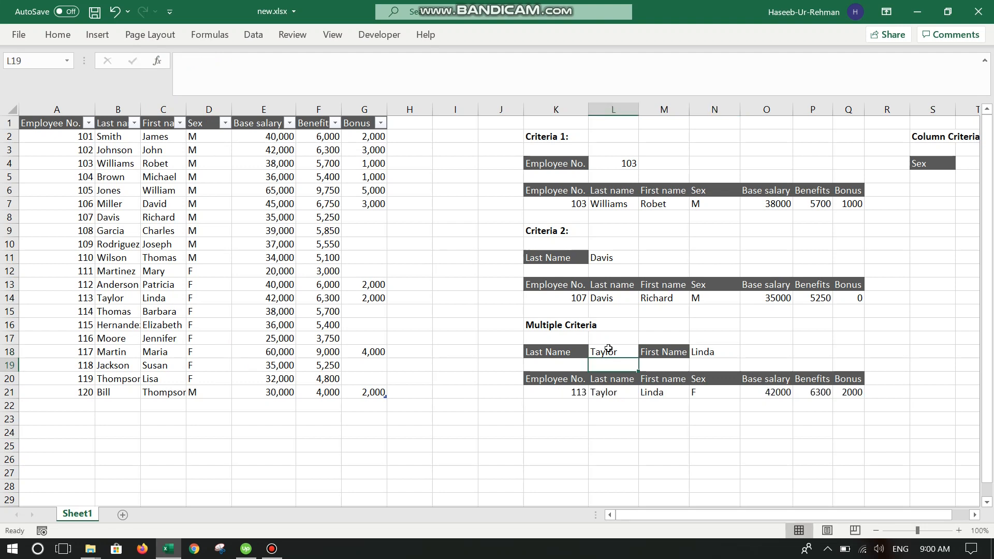
pyautogui.click(574, 388)
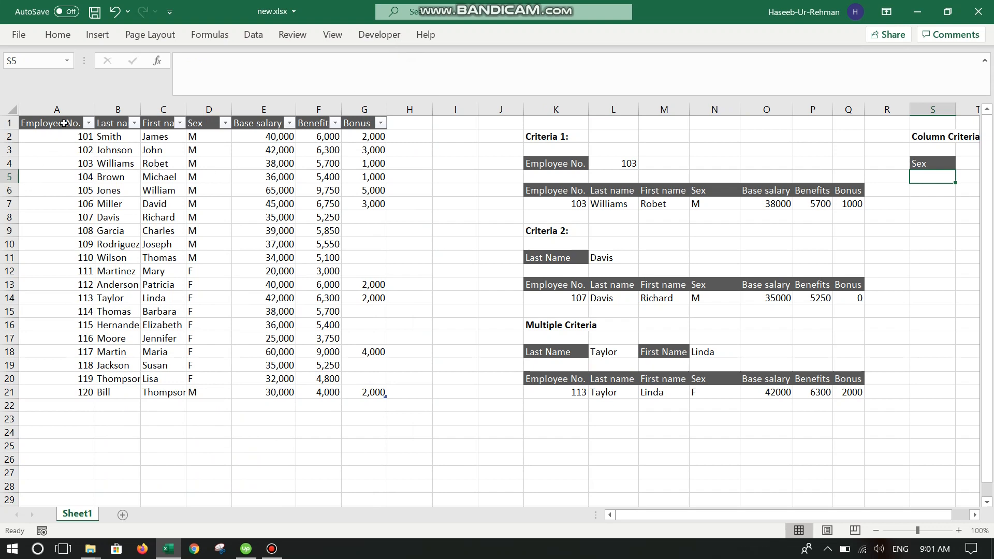
# Examine the values in the employee table's Employee No. and Sex columns.
pyautogui.click(73, 136)
pyautogui.moveTo(74, 169); pyautogui.dragTo(60, 393)
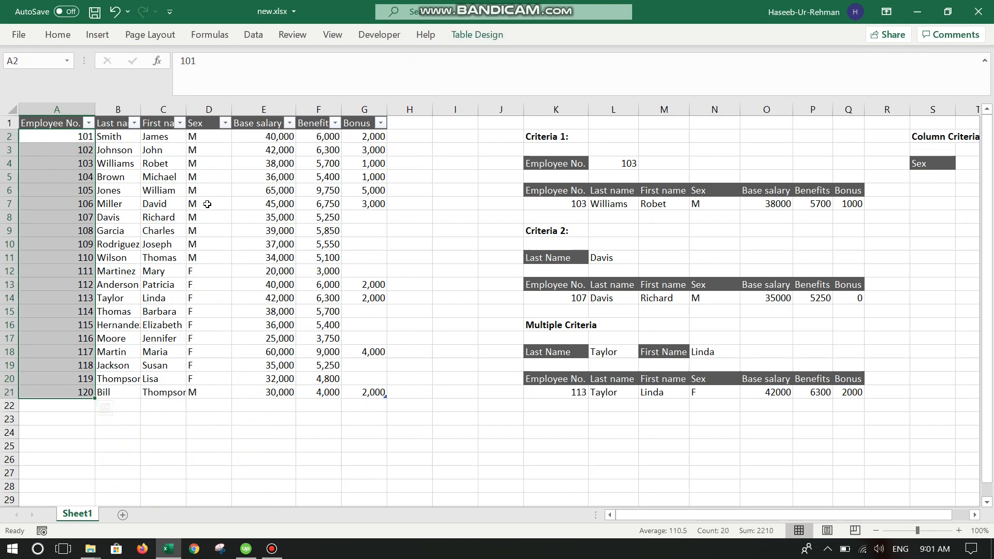
pyautogui.click(206, 124)
pyautogui.moveTo(205, 137); pyautogui.dragTo(203, 371)
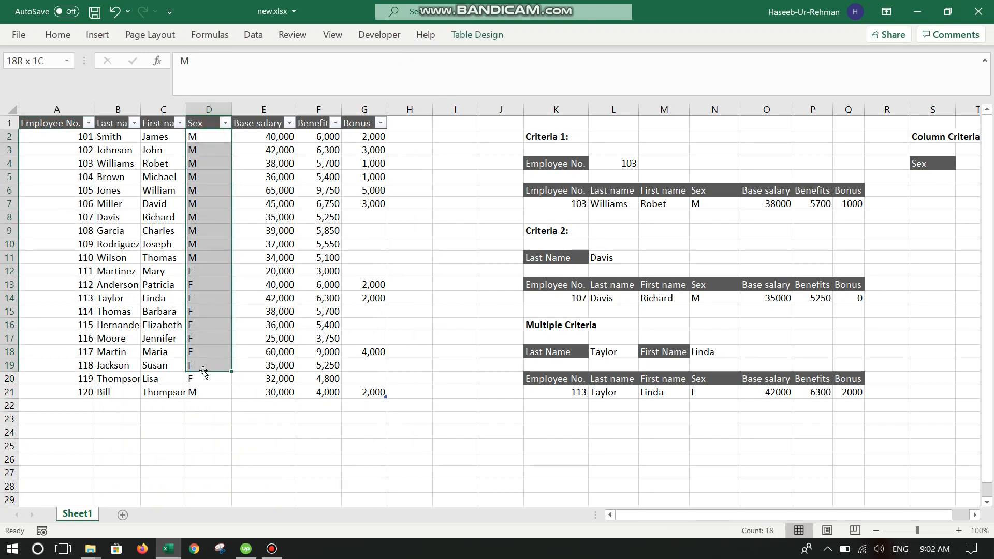
pyautogui.click(937, 174)
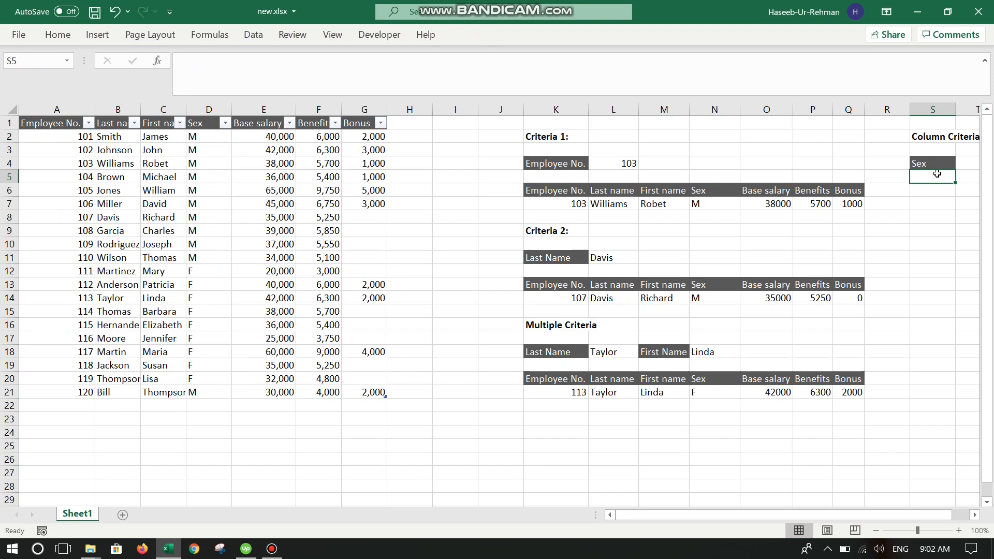
# Copy the INDEX/MATCH formula text from K7 into S5 below the Sex column criterion.
pyautogui.click(578, 206)
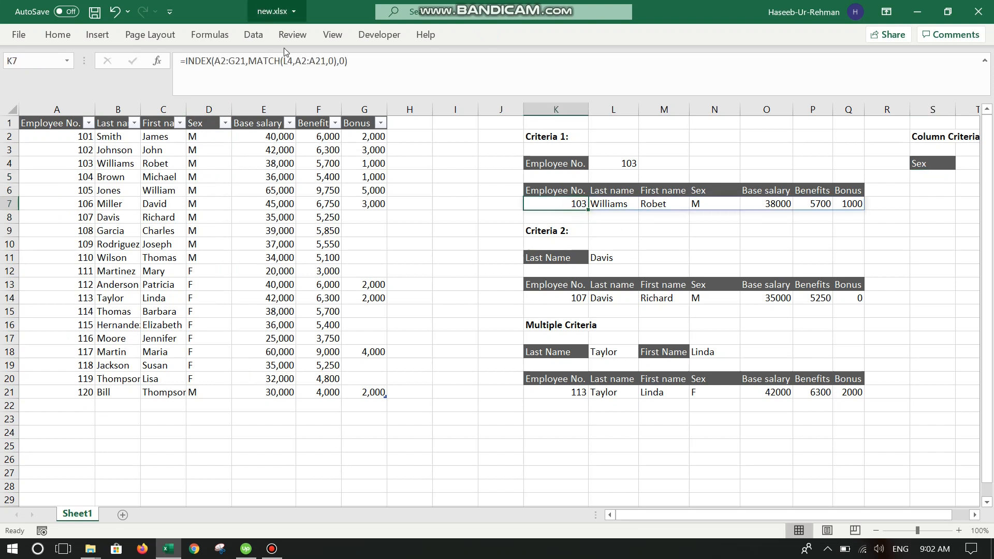
pyautogui.tripleClick(297, 73)
pyautogui.hotkey('ctrl', 'c')
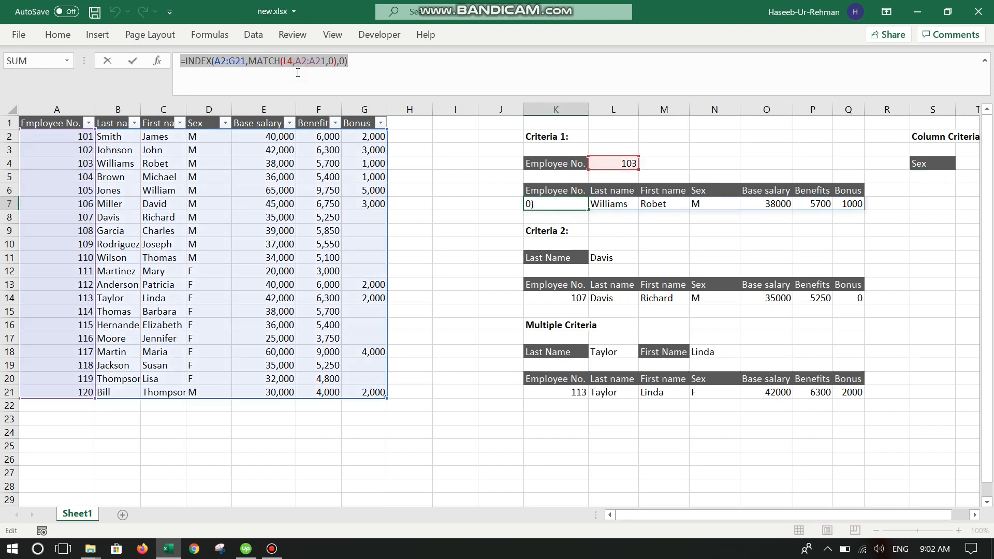
pyautogui.click(924, 177)
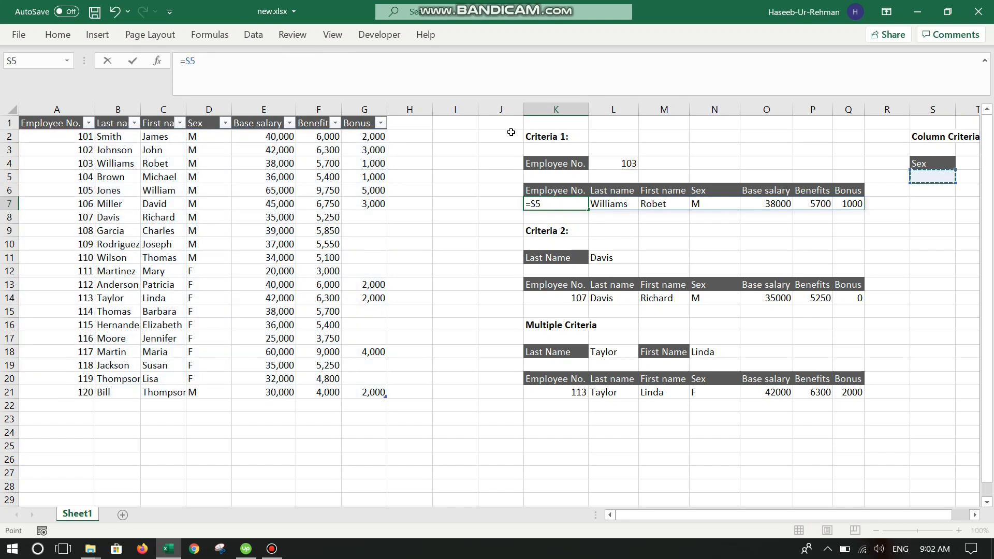
pyautogui.press('Escape')
pyautogui.click(942, 176)
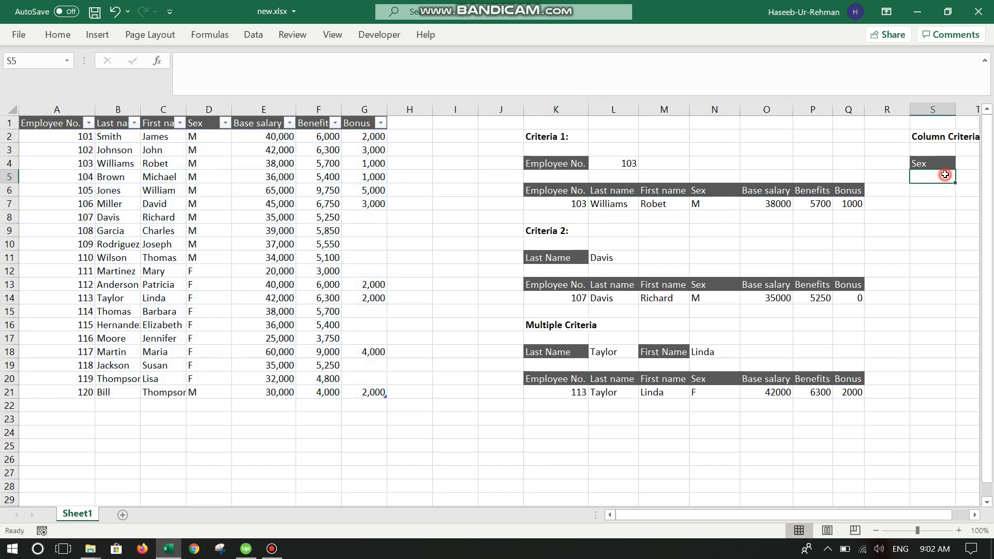
pyautogui.click(441, 79)
pyautogui.hotkey('ctrl', 'v')
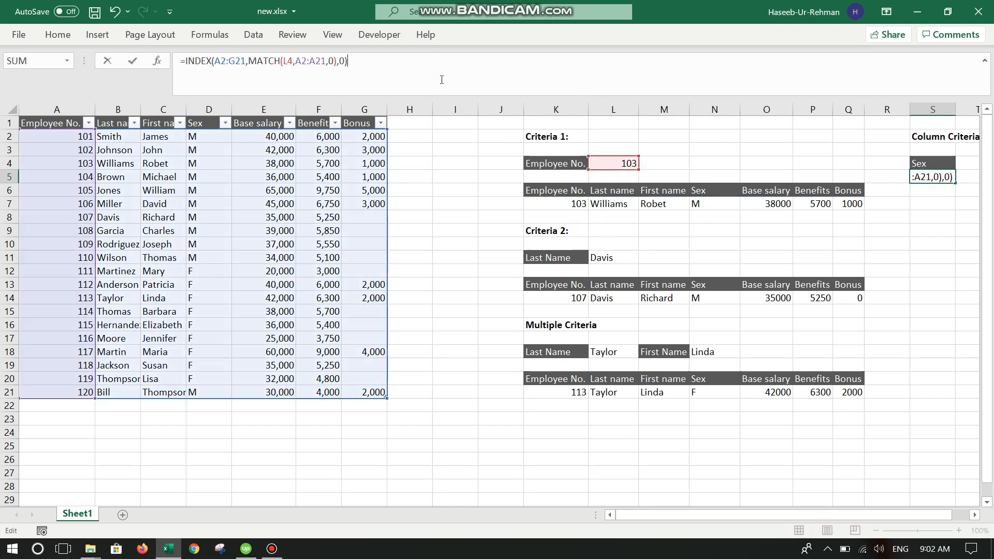
# Remove the MATCH part and final 0 from the S5 formula, and set the INDEX row number to 0.
pyautogui.click(244, 62)
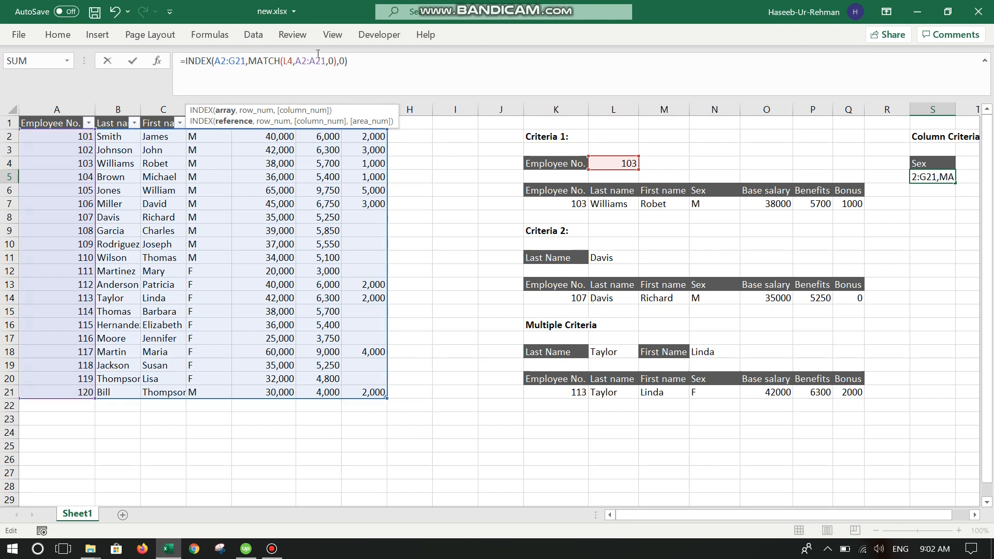
pyautogui.moveTo(344, 61); pyautogui.dragTo(248, 61)
pyautogui.press('BackSpace')
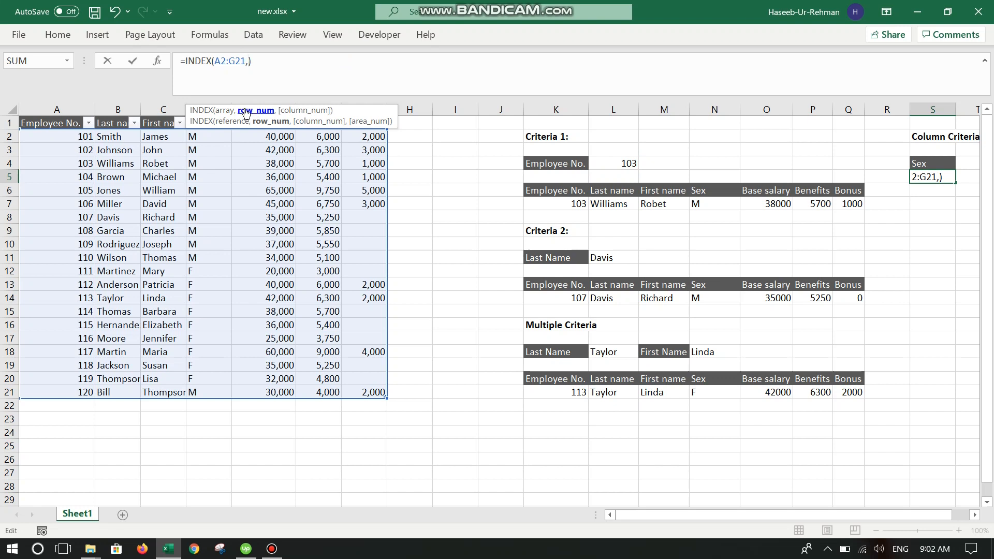
pyautogui.write('0,')
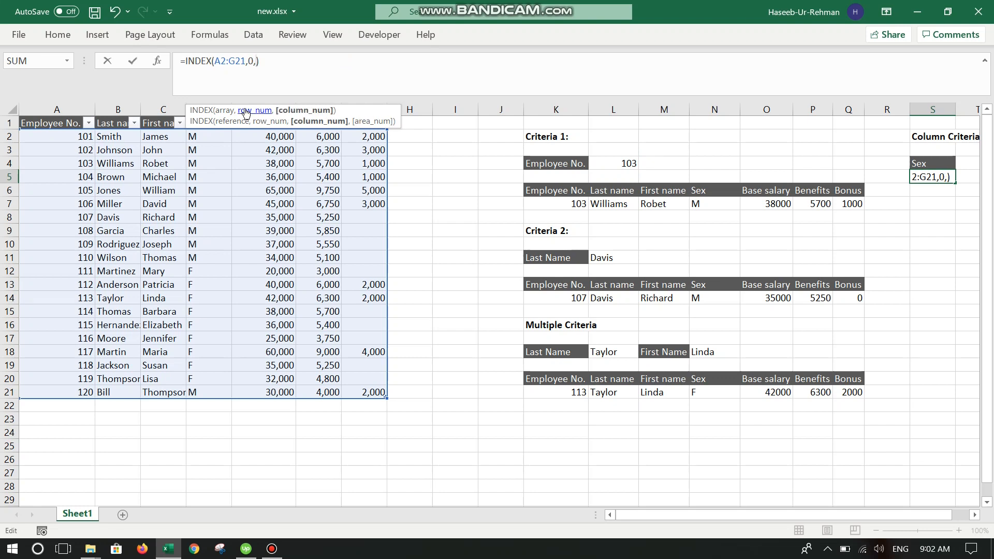
# Nest MATCH as the column number in S5, with S4 as lookup value and the header range A1:G1 as lookup array.
pyautogui.write('ma')
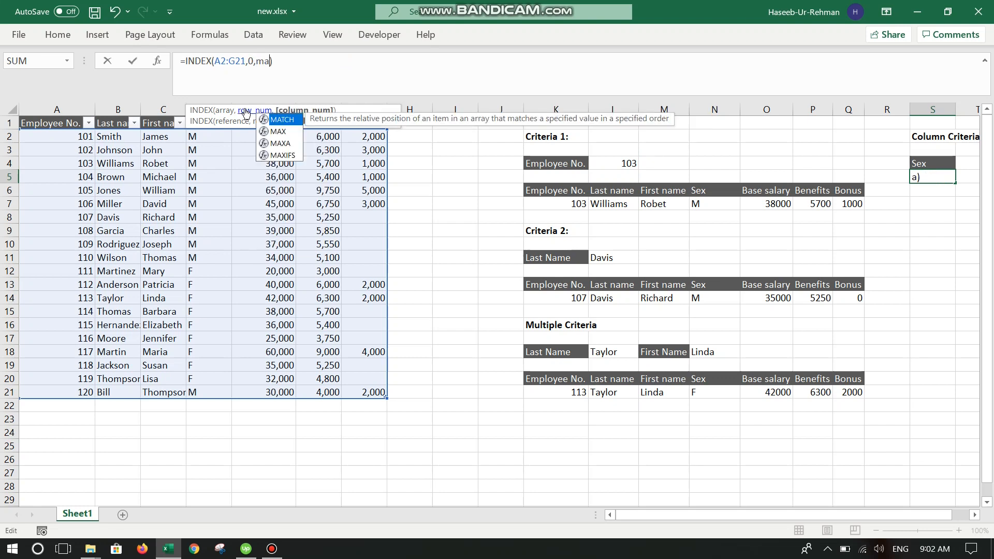
pyautogui.press('Tab')
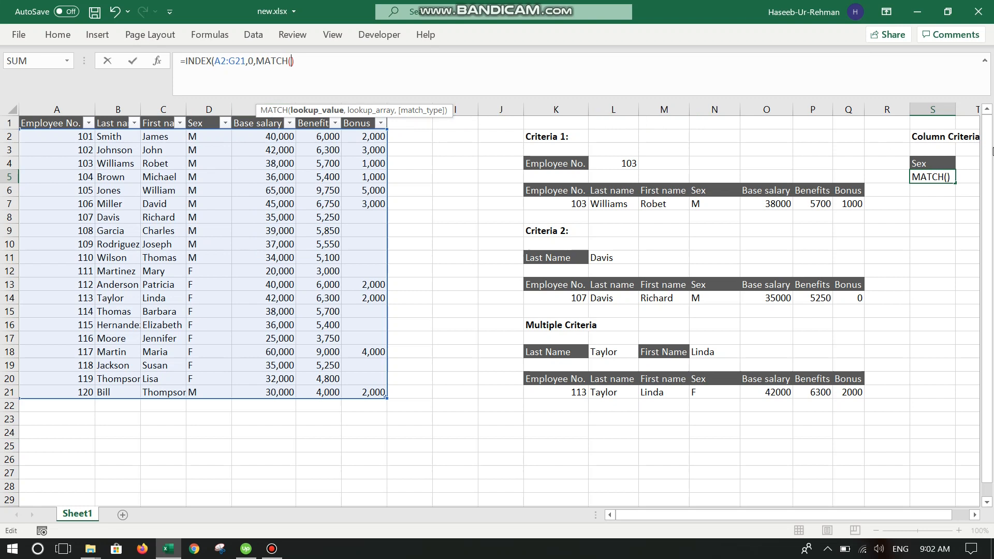
pyautogui.click(930, 163)
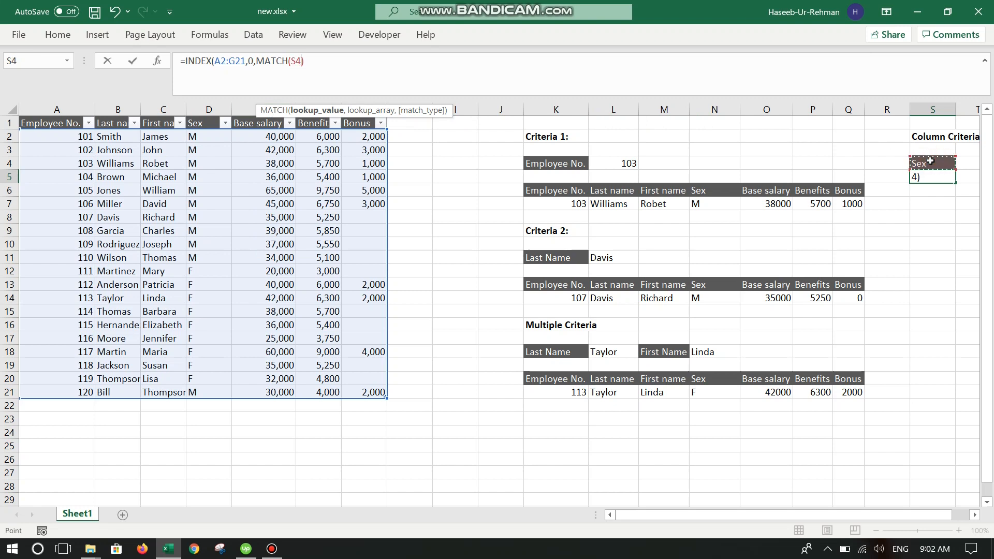
pyautogui.write(',')
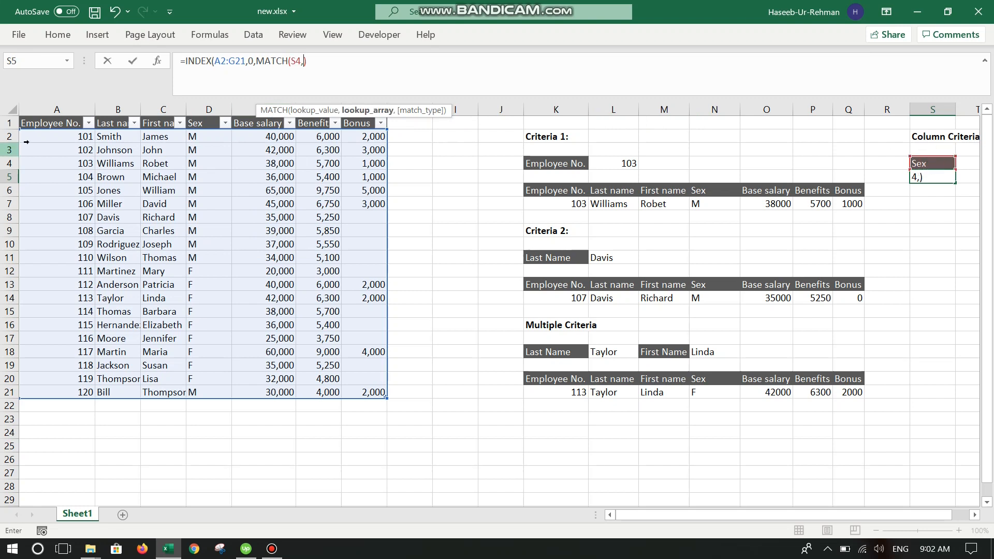
pyautogui.moveTo(66, 122); pyautogui.dragTo(373, 125)
pyautogui.moveTo(384, 62); pyautogui.dragTo(306, 70)
pyautogui.write('A1')
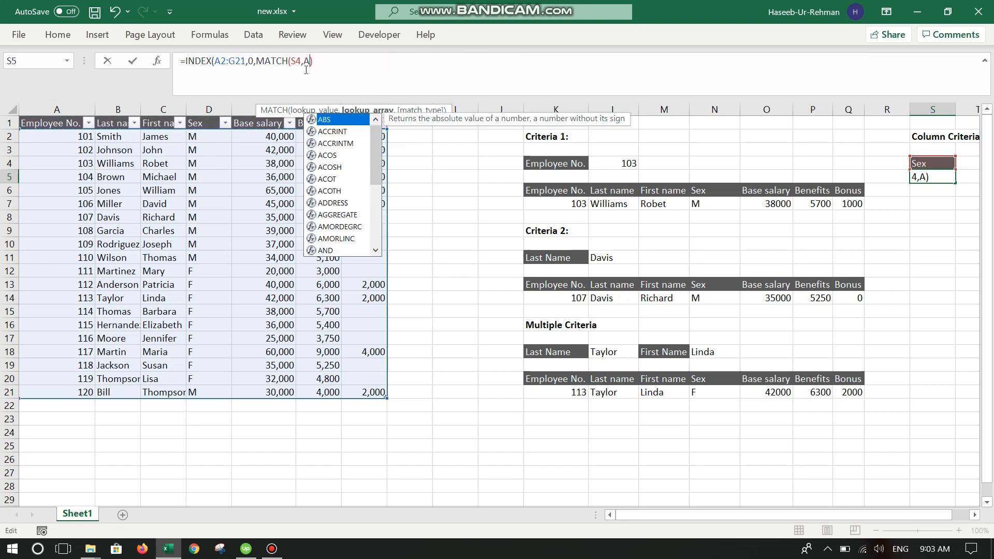
pyautogui.write(':G1')
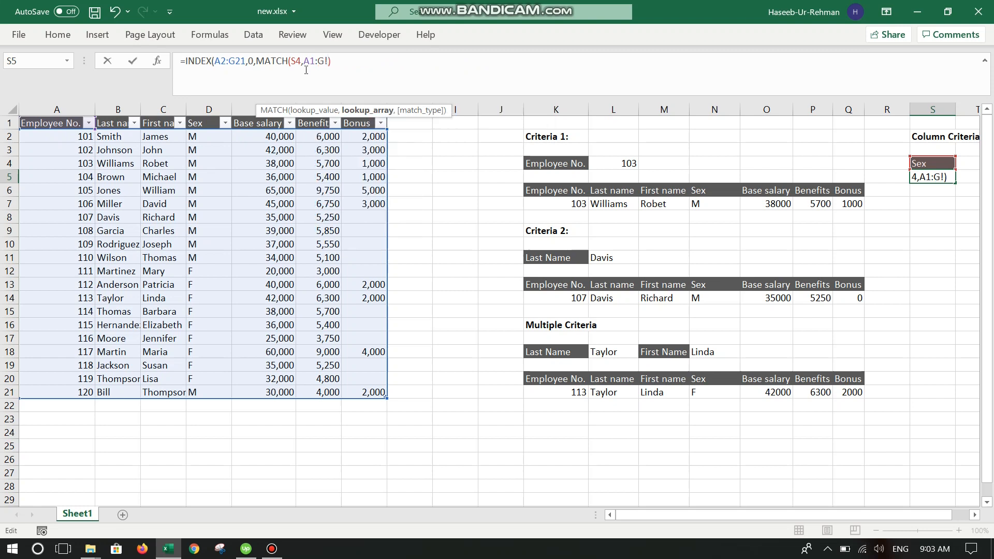
# Set the MATCH type to 0 for an exact match, close both functions and commit the S5 formula.
pyautogui.write(',')
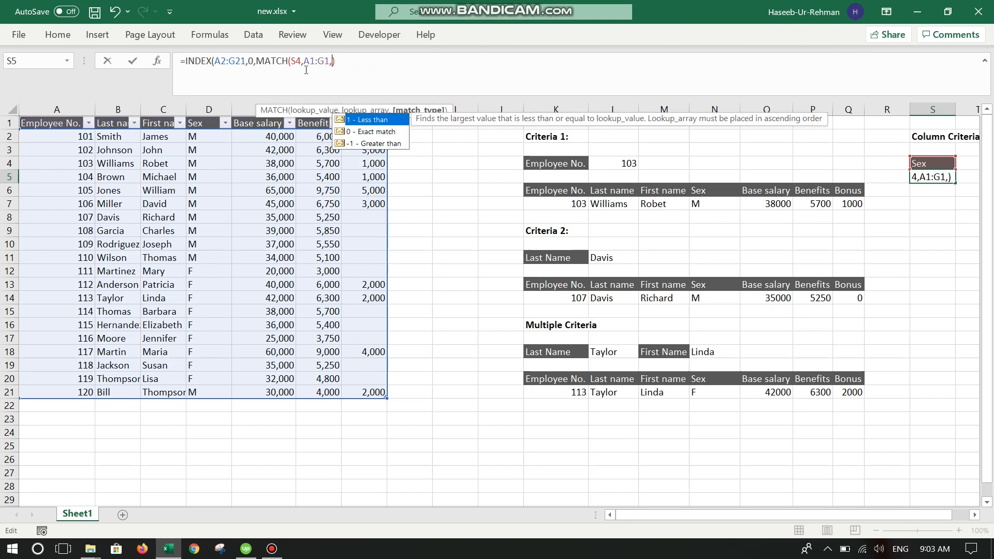
pyautogui.press('Down')
pyautogui.press('Tab')
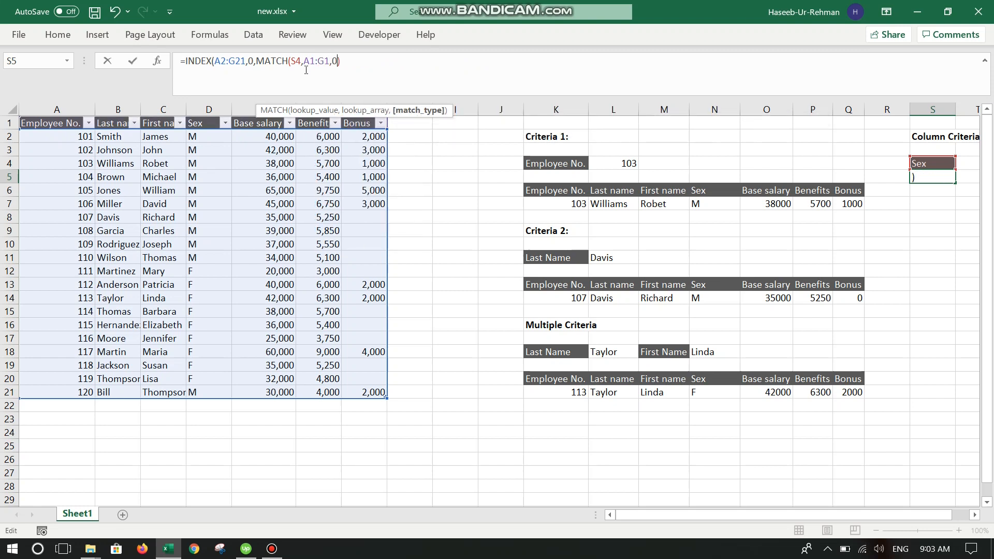
pyautogui.write(')')
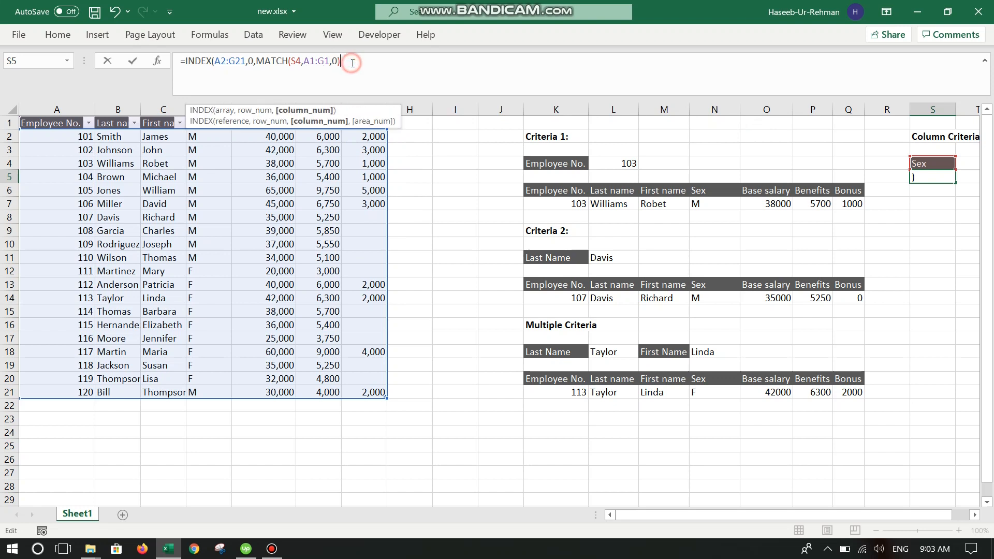
pyautogui.write(')')
pyautogui.press('Return')
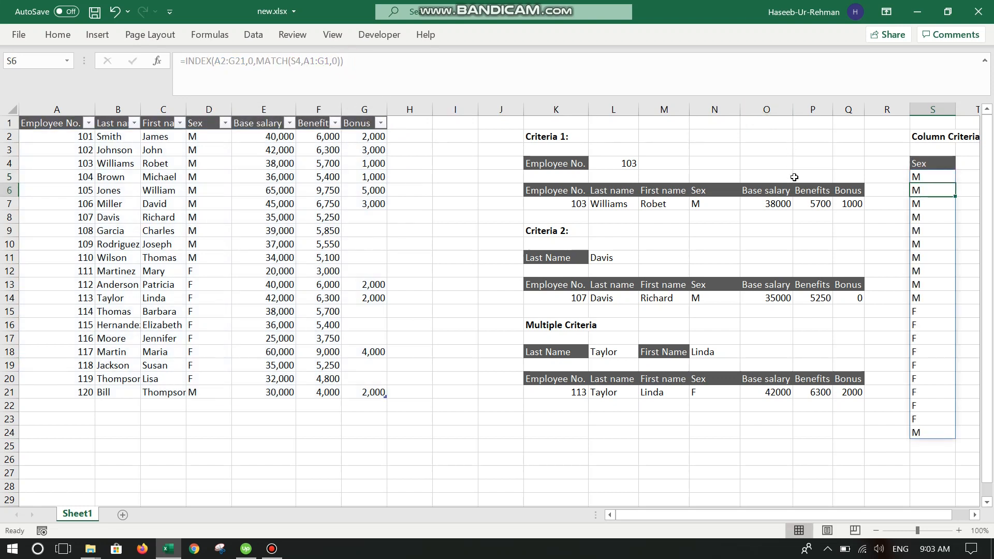
# Test the column lookup by changing the S4 criterion to Last name, and review the S5 formula.
pyautogui.click(875, 209)
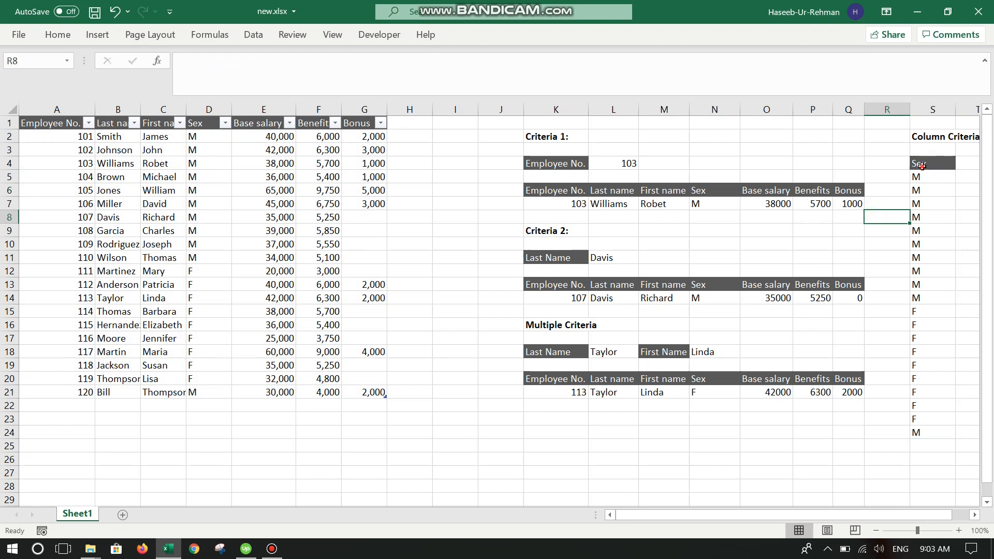
pyautogui.click(923, 164)
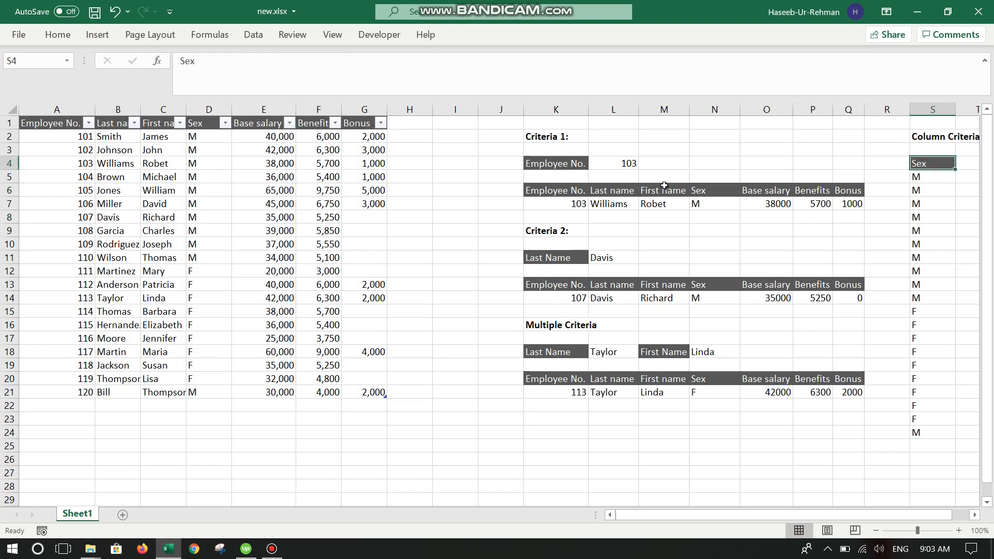
pyautogui.write('La')
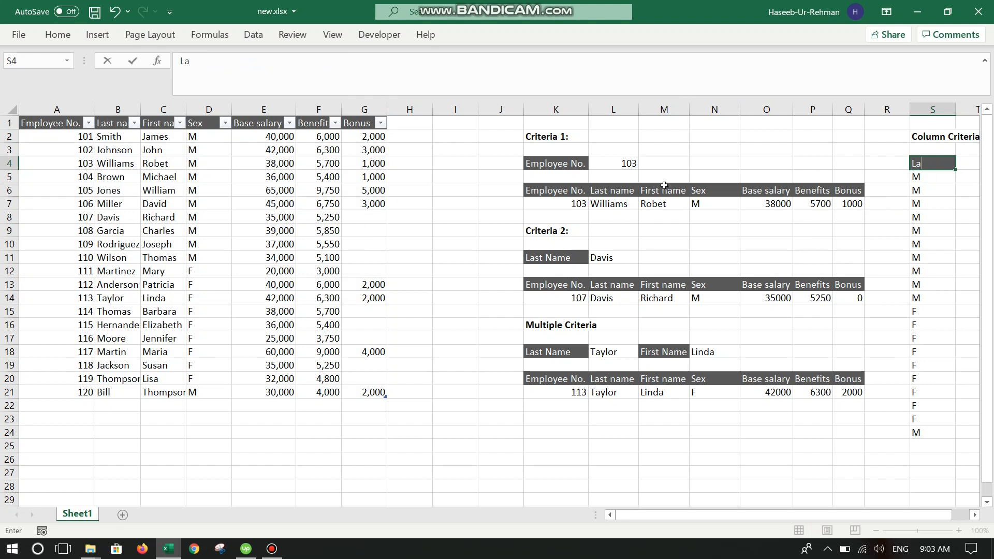
pyautogui.write('st name')
pyautogui.press('Return')
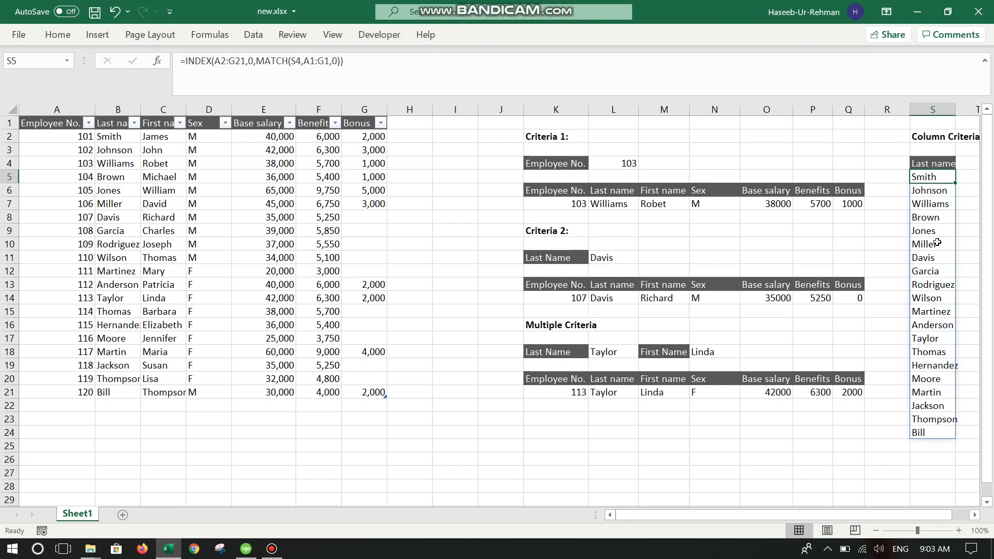
pyautogui.click(356, 63)
pyautogui.hotkey('ctrl', 'Return')
# Change the column criterion in S4 to Bonus and reselect that cell.
pyautogui.click(931, 163)
pyautogui.write('Bonus')
pyautogui.press('Return')
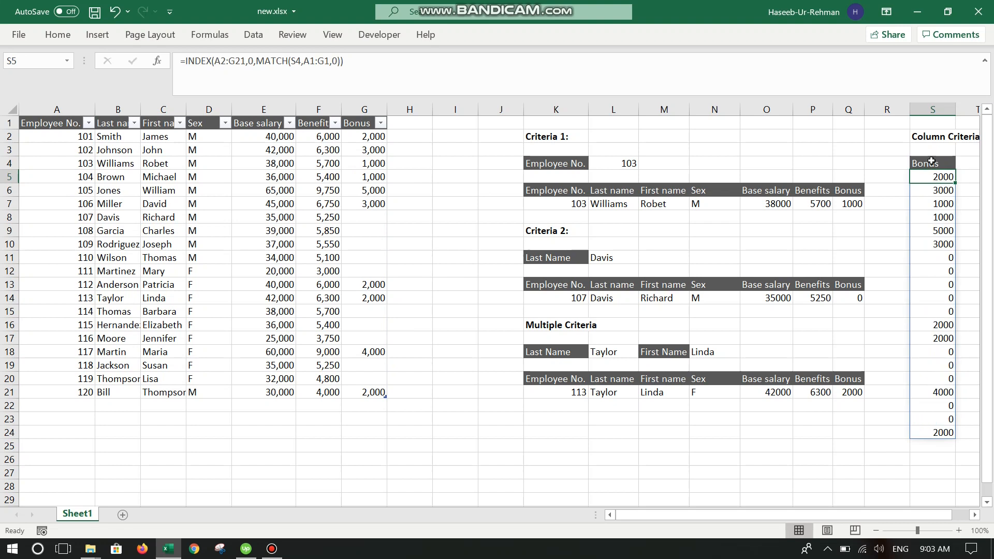
pyautogui.click(933, 162)
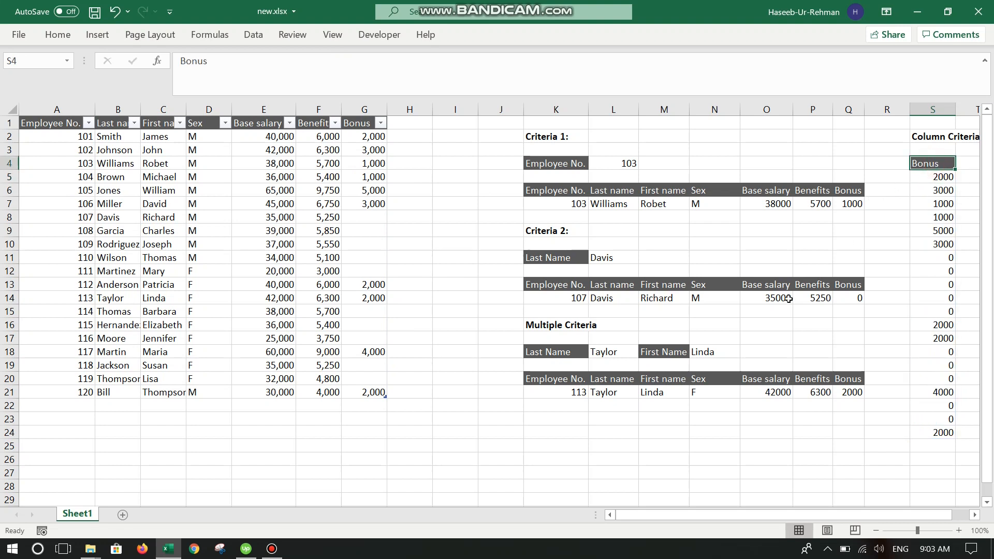
pyautogui.click(251, 37)
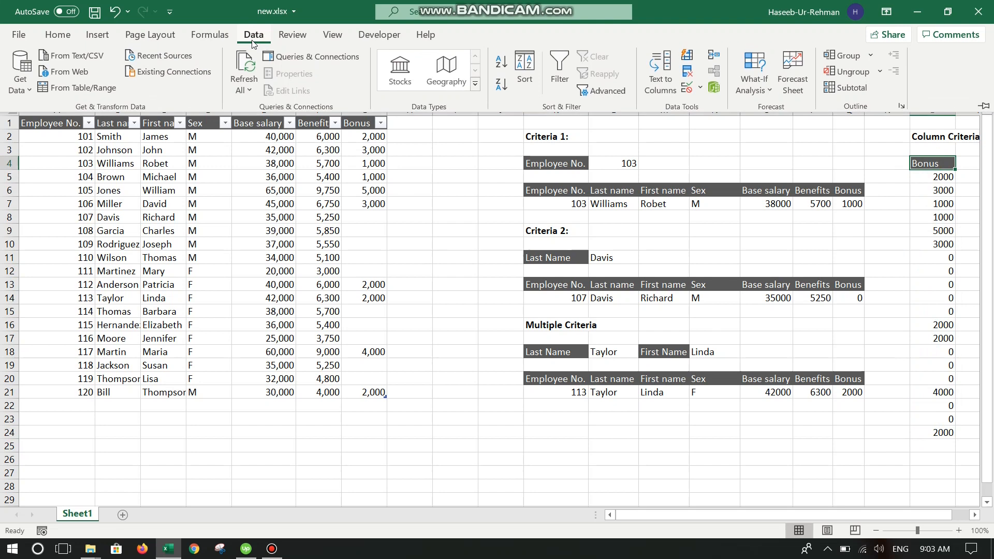
pyautogui.click(686, 73)
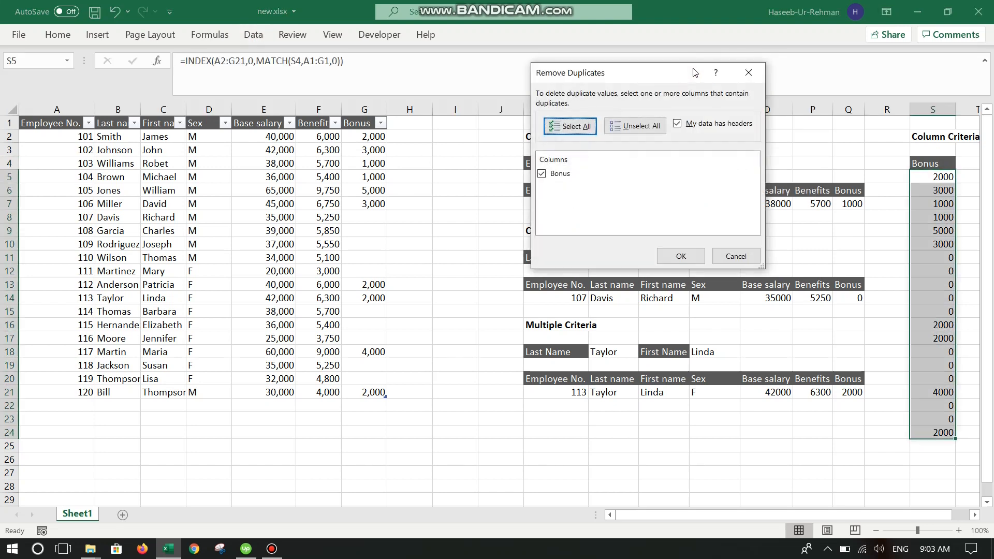
pyautogui.click(749, 73)
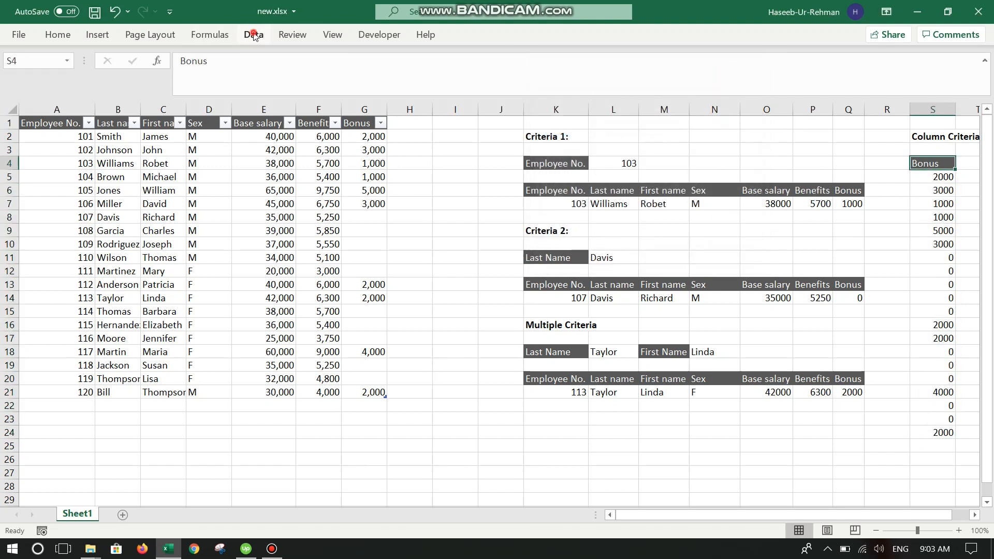
# Add list data validation with an in-cell dropdown to S4, using the table headers =$A$1:$G$1 as the source.
pyautogui.click(254, 34)
pyautogui.click(686, 87)
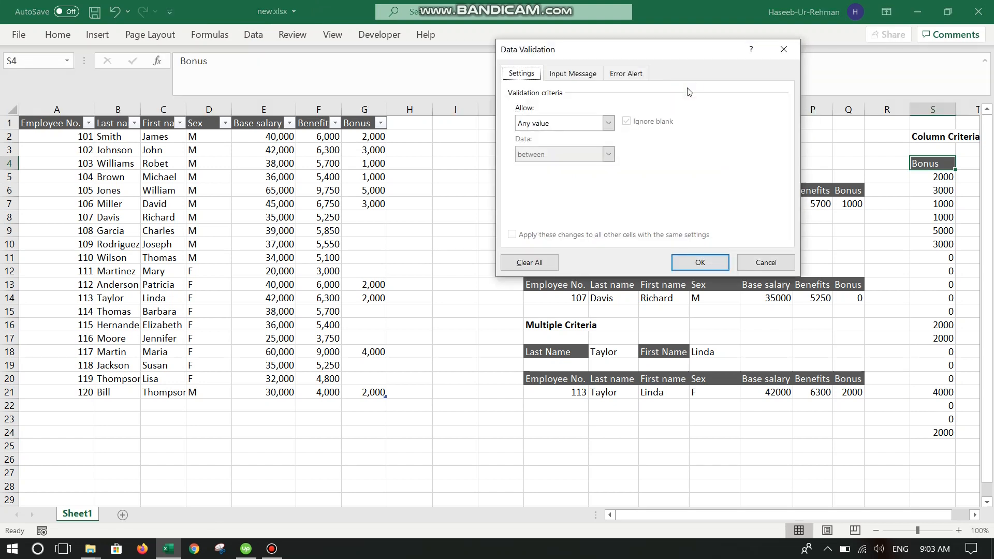
pyautogui.click(608, 123)
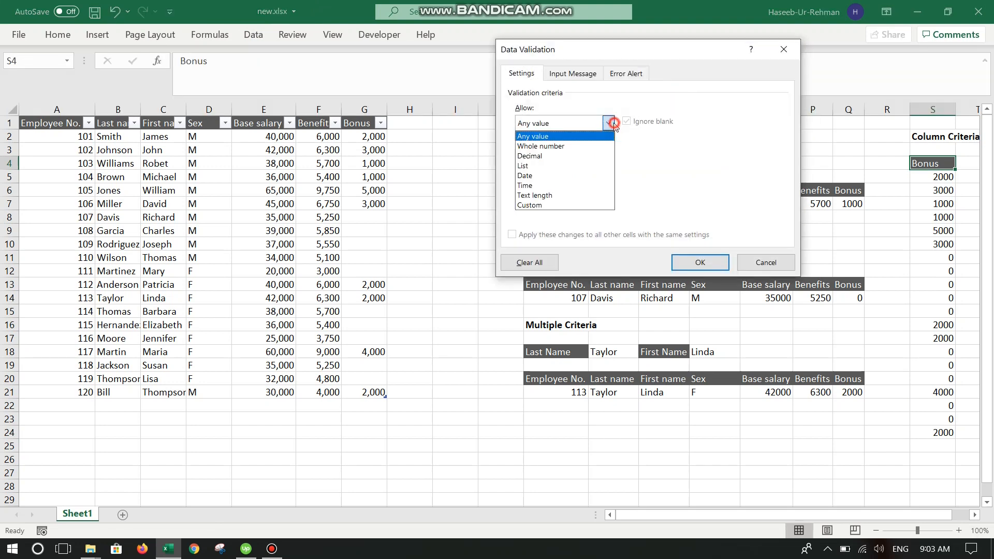
pyautogui.click(567, 166)
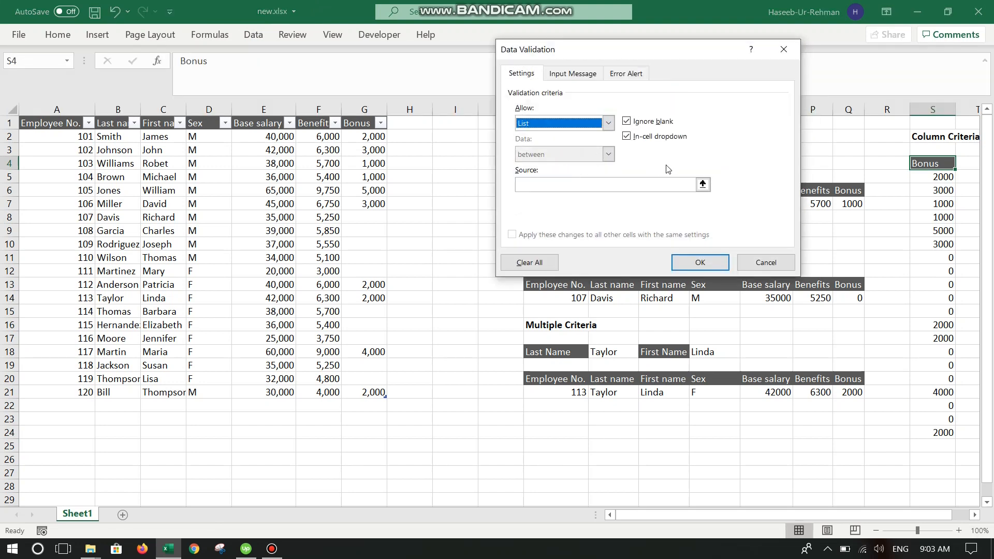
pyautogui.click(703, 184)
pyautogui.moveTo(62, 122); pyautogui.dragTo(362, 124)
pyautogui.click(792, 67)
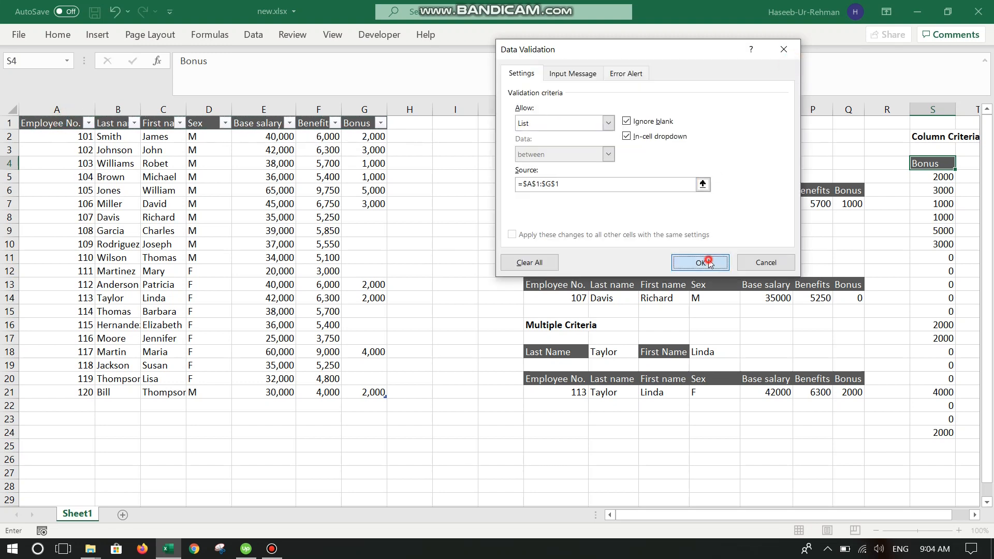
pyautogui.click(708, 262)
# Test the S4 dropdown by choosing Employee No., Last name and First name in turn, ending on Base salary.
pyautogui.click(964, 165)
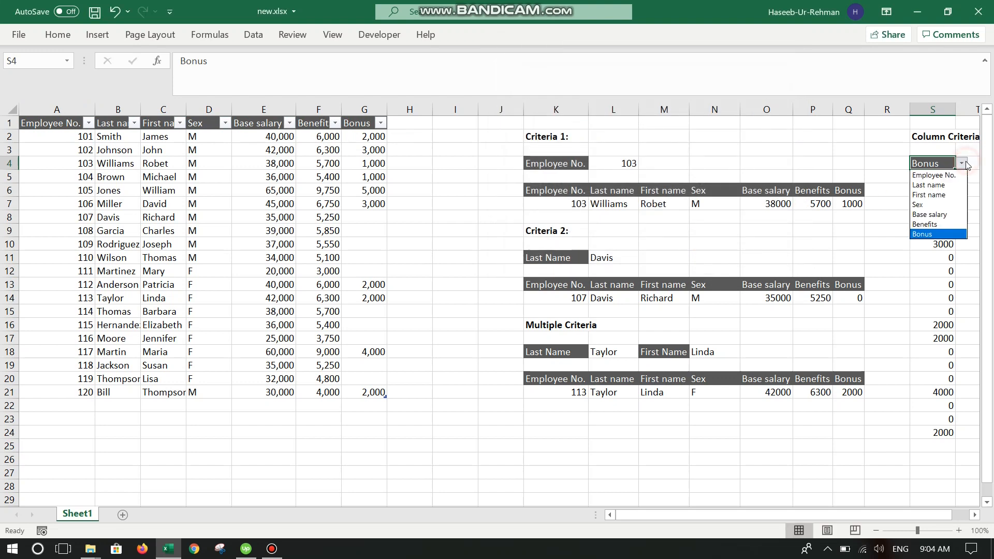
pyautogui.click(949, 176)
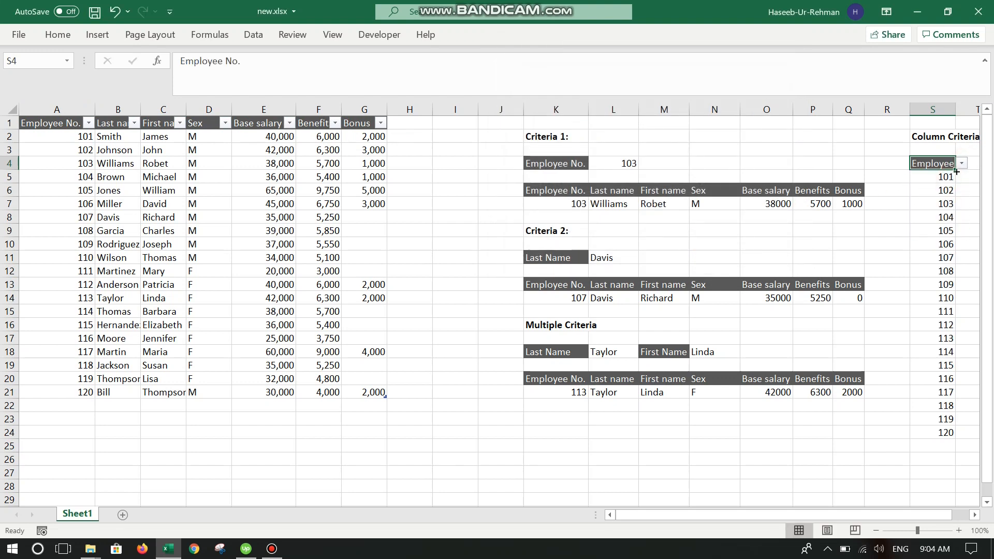
pyautogui.click(961, 164)
pyautogui.click(948, 182)
pyautogui.click(961, 164)
pyautogui.click(943, 190)
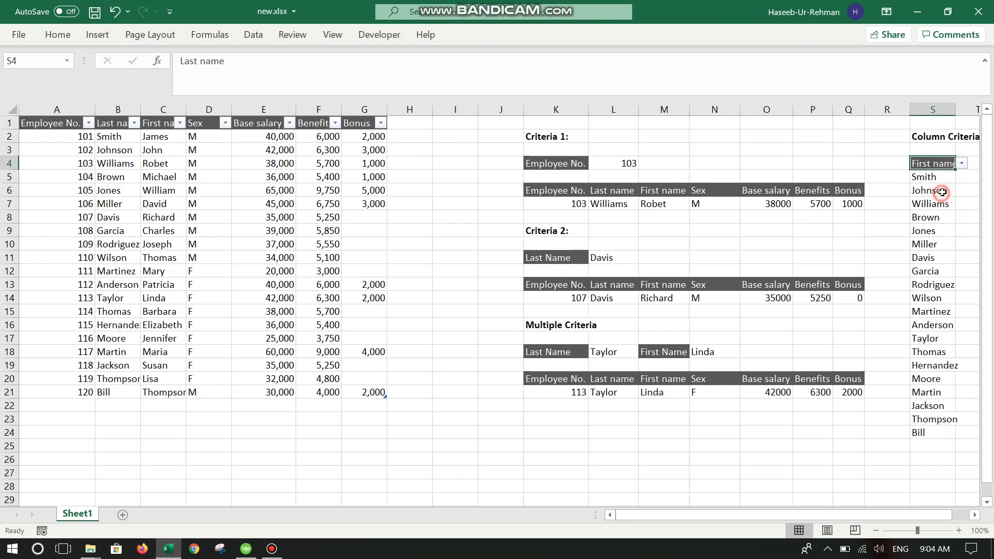
pyautogui.click(961, 164)
pyautogui.click(945, 216)
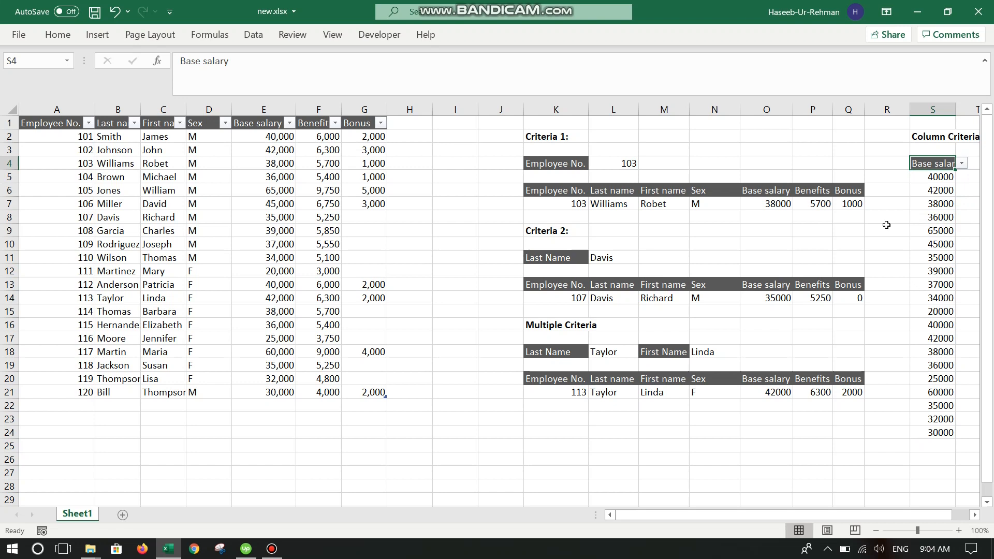
pyautogui.moveTo(700, 516); pyautogui.dragTo(699, 516)
pyautogui.moveTo(270, 552)
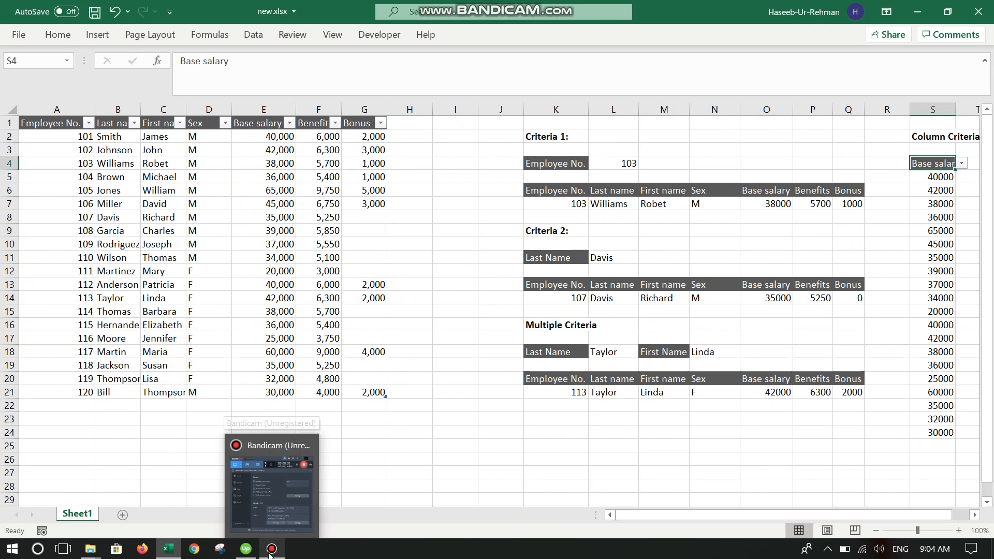